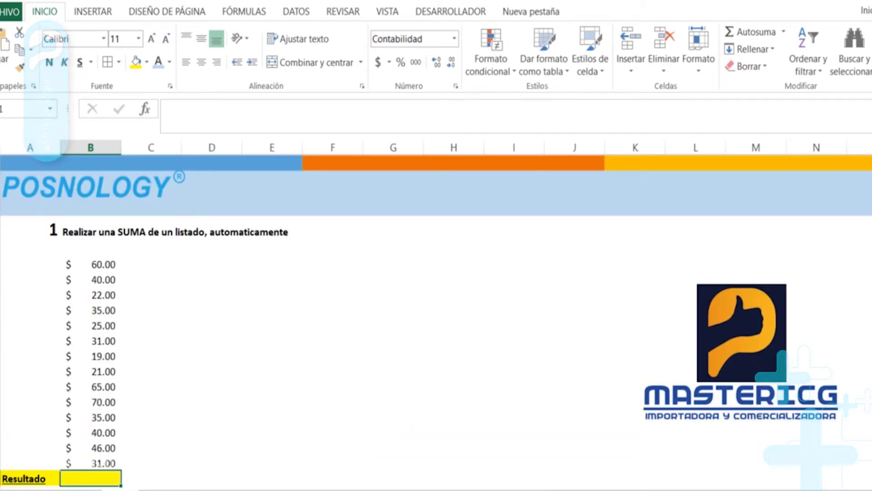
Step: Sum the listed amounts in B7:B20 with AutoSum in the Resultado cell
click(41, 236)
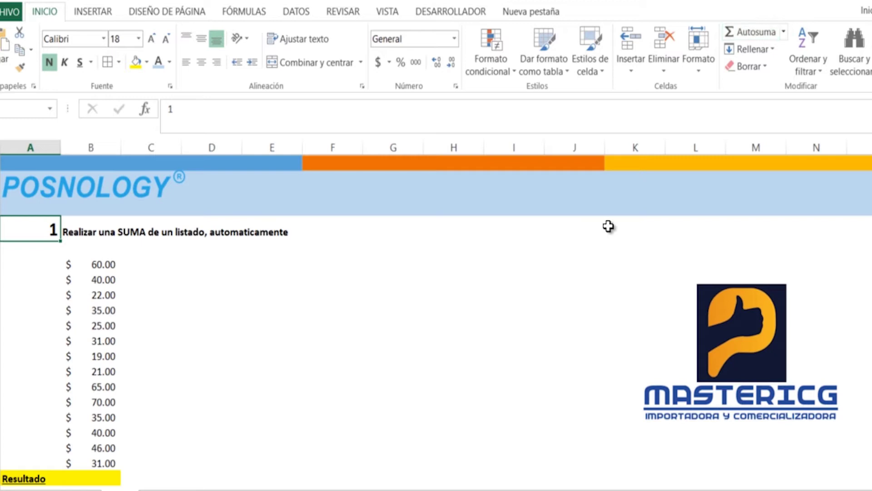
click(101, 477)
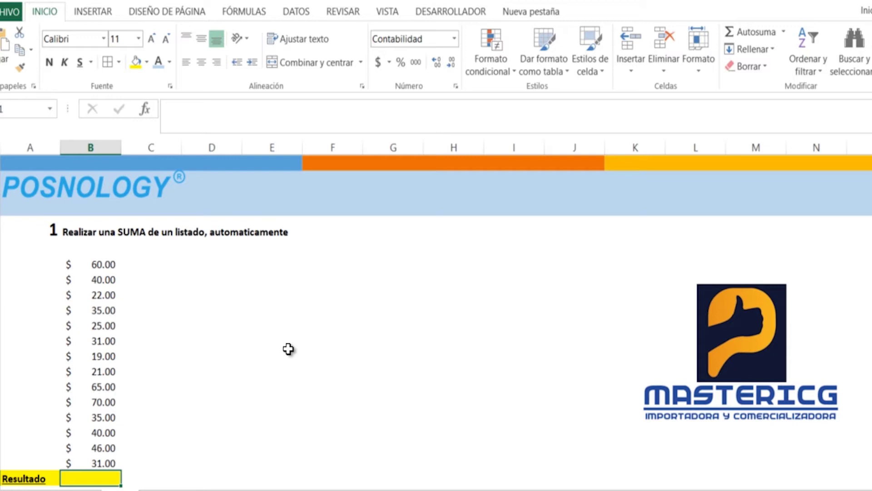
key(alt+equal)
key(Return)
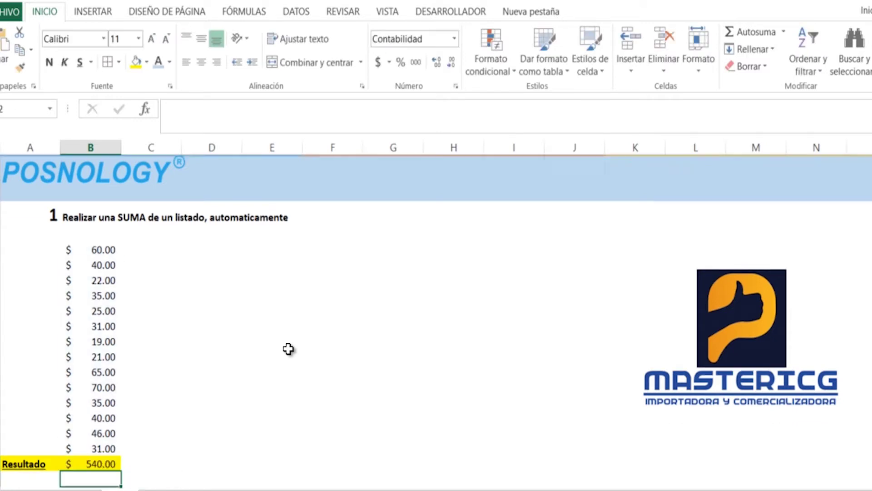
key(Up)
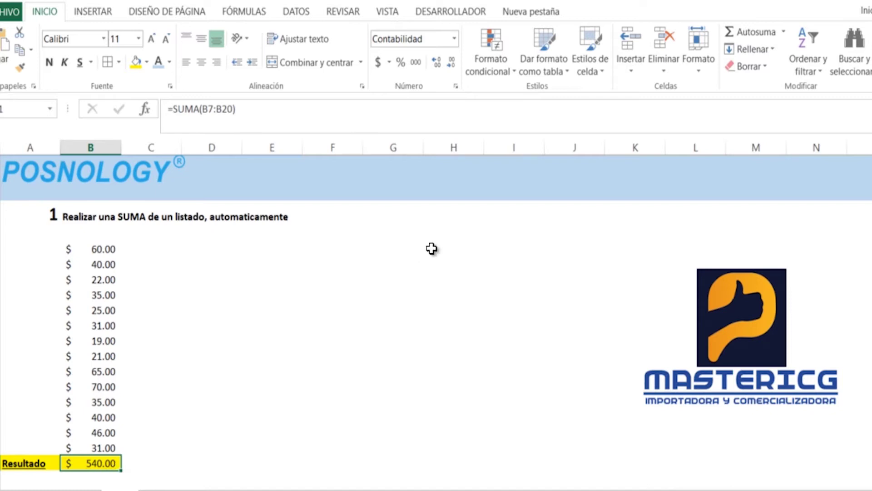
Step: Set the font color of the hidden shortcut text in the merged banner cell H:L to red
click(521, 177)
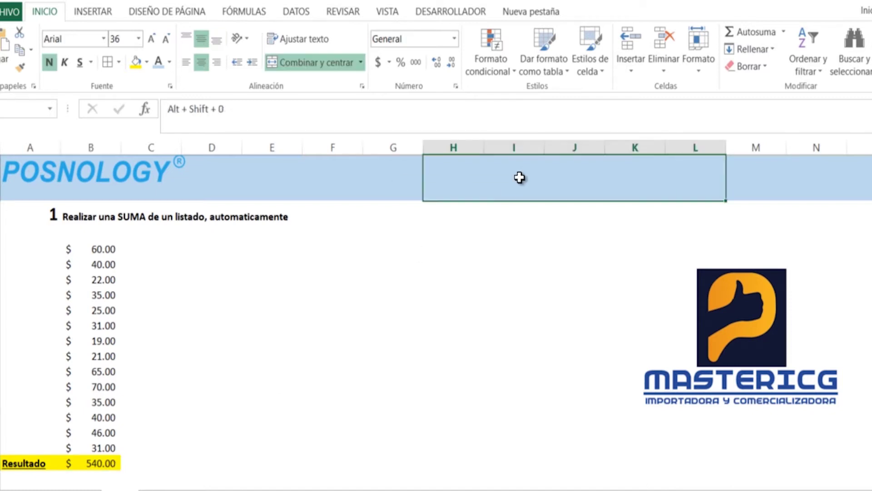
click(169, 62)
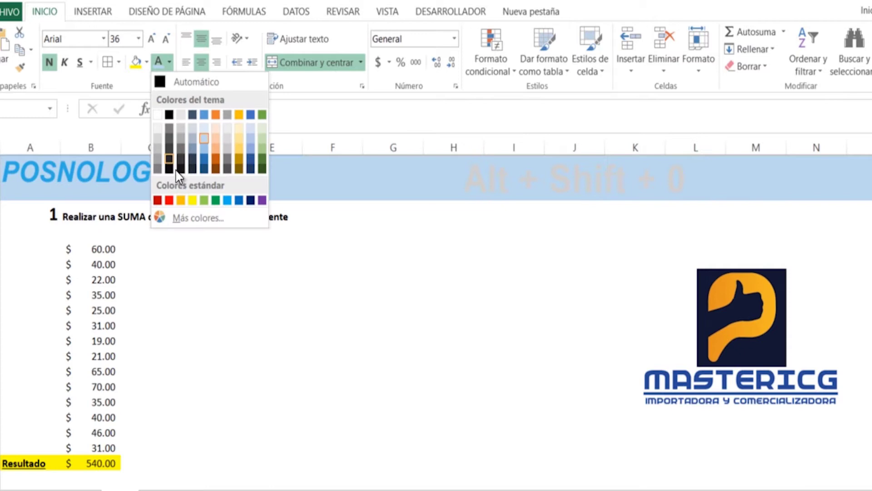
click(167, 198)
click(332, 315)
key(Left)
key(Home)
key(Down)
key(Down)
key(Down)
key(Down)
key(Down)
key(Down)
key(Down)
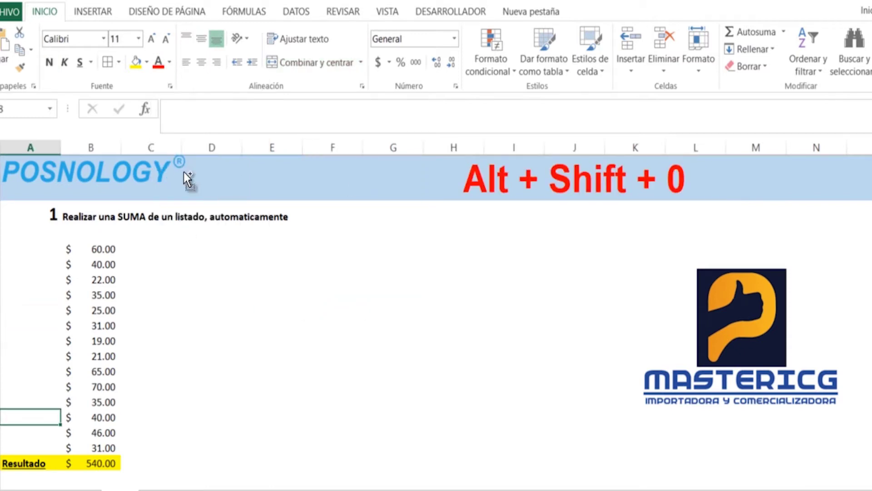
key(ctrl+Home)
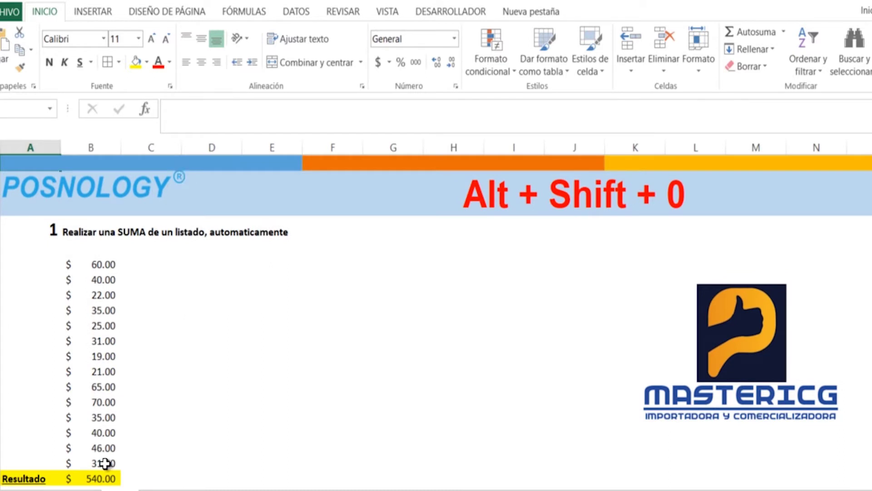
Step: Clear the Resultado total and sum B7:B20 again with the AutoSum shortcut shown in the banner
click(108, 481)
key(Delete)
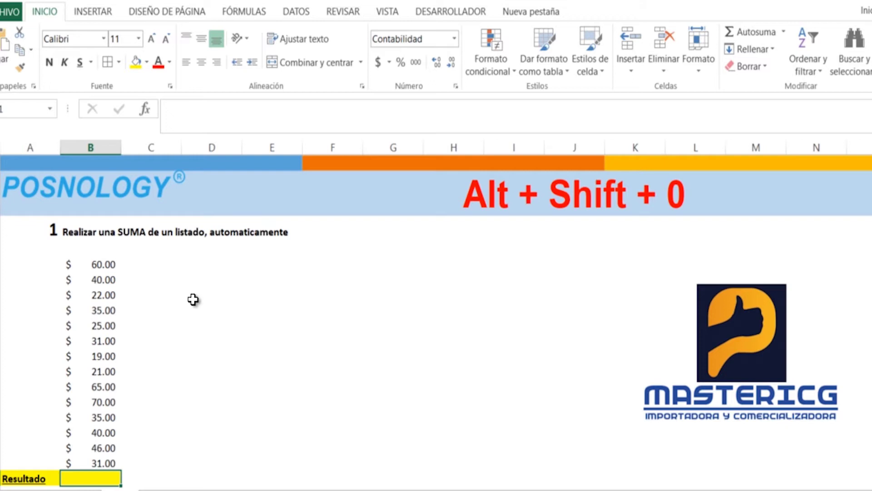
key(alt+shift+0)
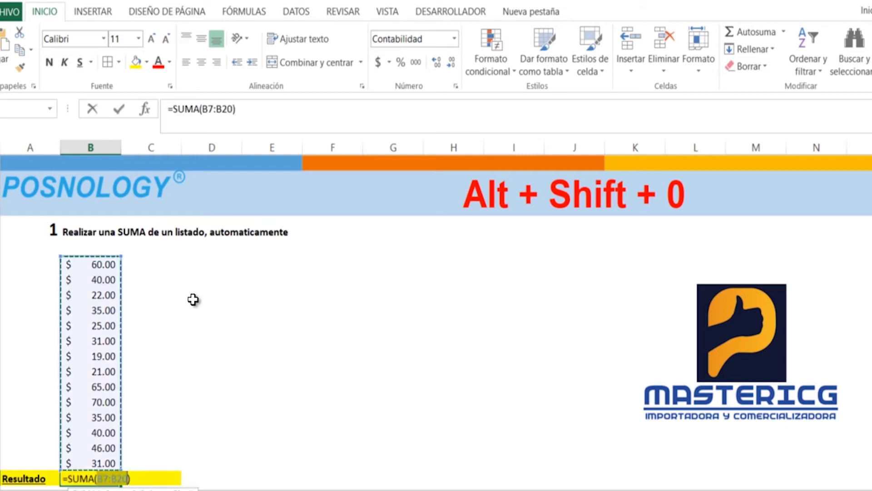
key(Return)
key(Up)
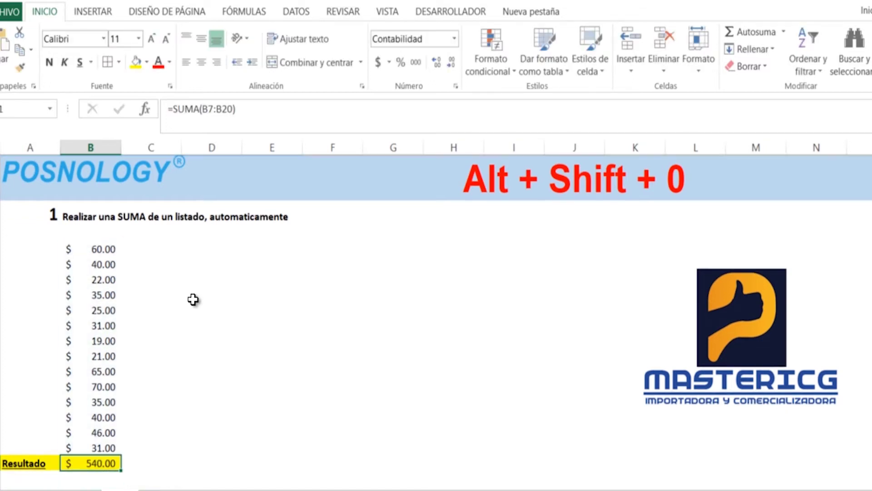
key(ctrl+Home)
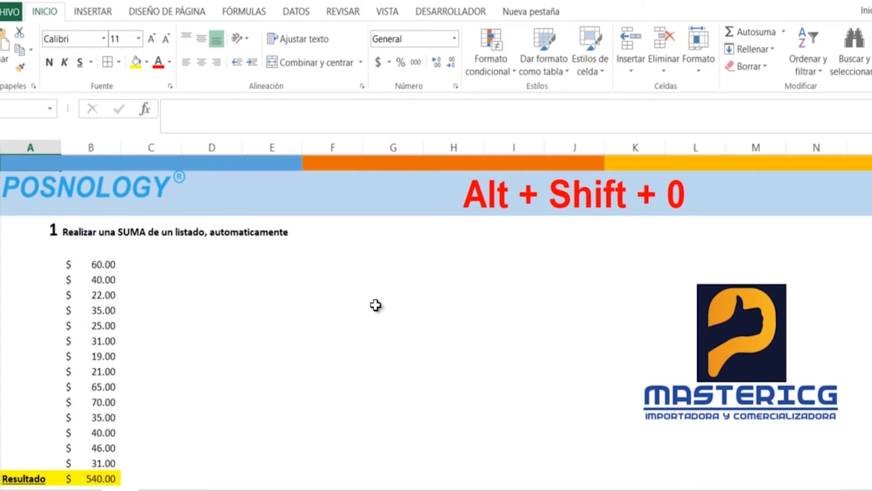
Step: In the column-navigation exercise, go through the store names in column B one by one from AVENTURA SPORT to QUIZNOS SUB
click(550, 194)
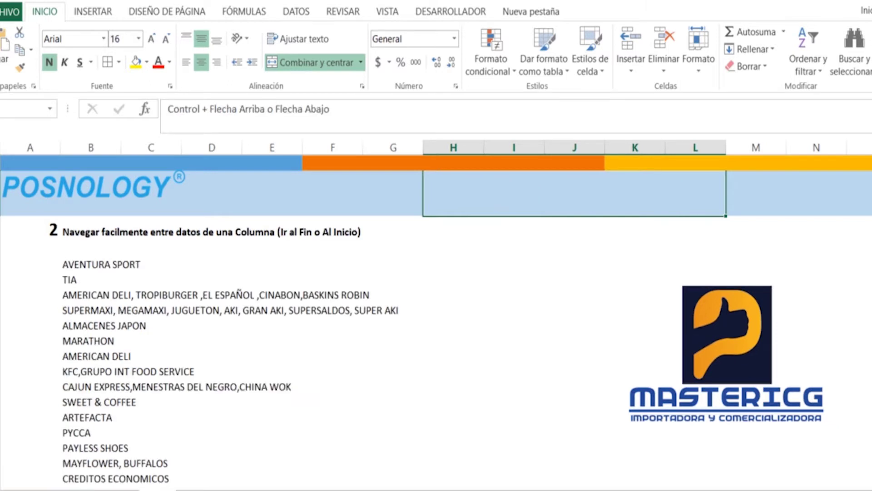
click(188, 345)
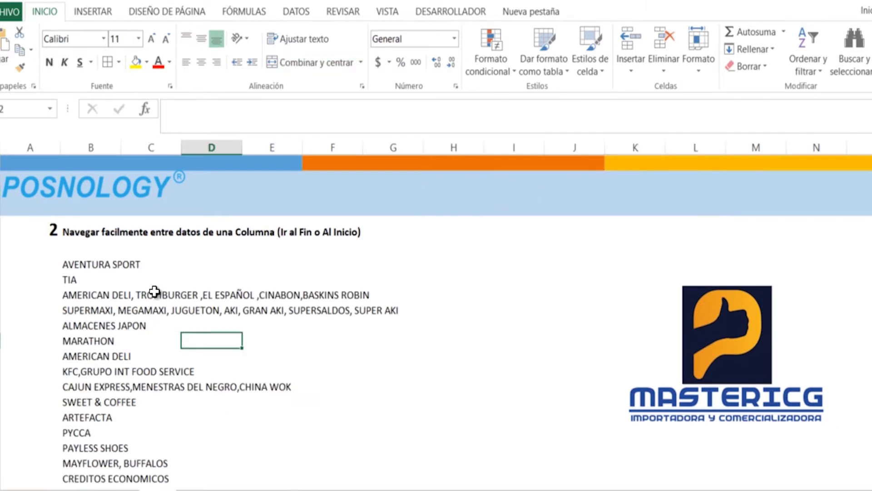
click(103, 260)
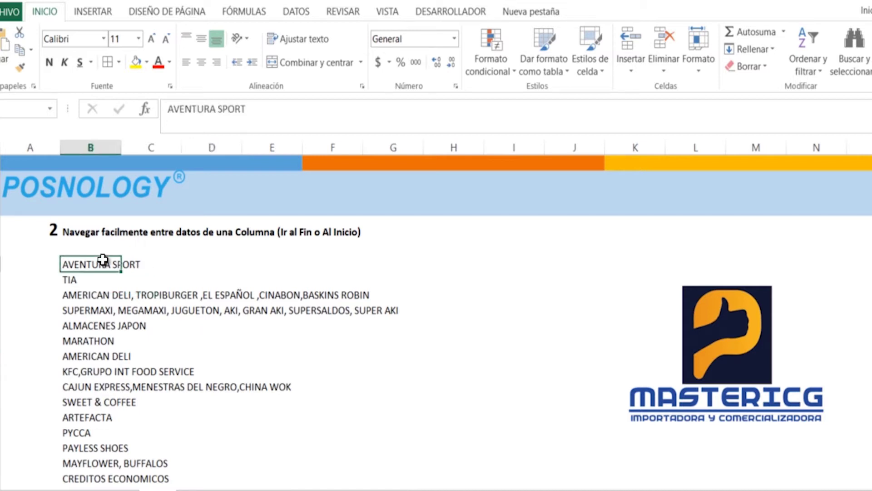
key(Down)
key(Down)
key(Down)
key(Down)
key(Down)
key(Down)
key(Down)
key(Down)
key(Down)
key(Down)
key(Down)
key(Down)
key(Down)
key(Down)
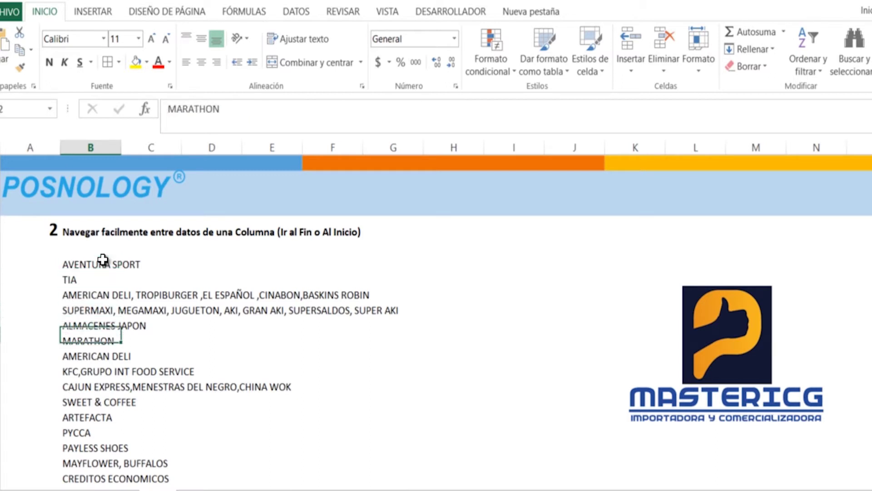
key(Down)
key(Down)
key(Down)
key(Down)
key(Down)
key(Down)
key(Down)
key(Down)
key(Down)
key(Down)
key(Down)
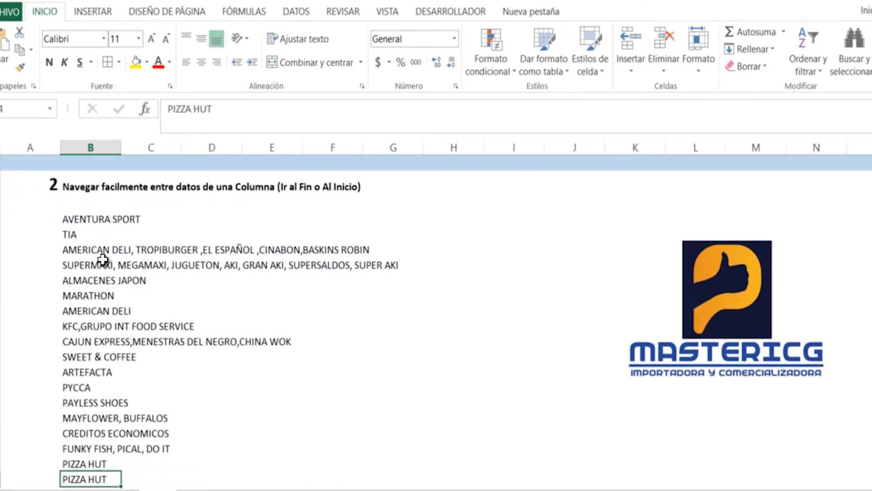
key(Down)
key(Down)
key(Down)
key(Down)
key(Down)
key(Down)
key(Down)
key(Down)
key(Down)
key(Down)
key(Down)
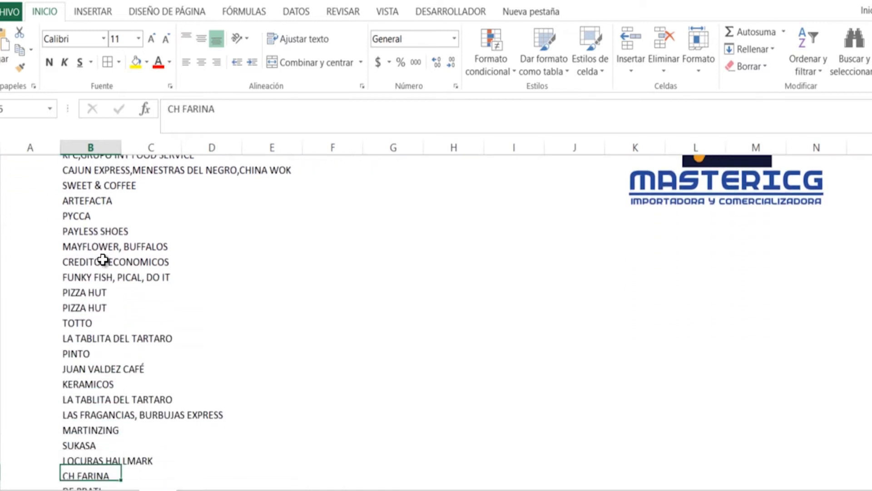
key(Down)
key(Down)
key(Down)
key(Down)
key(Down)
key(Down)
key(Down)
key(Down)
key(Down)
key(Down)
key(Down)
key(Down)
key(Down)
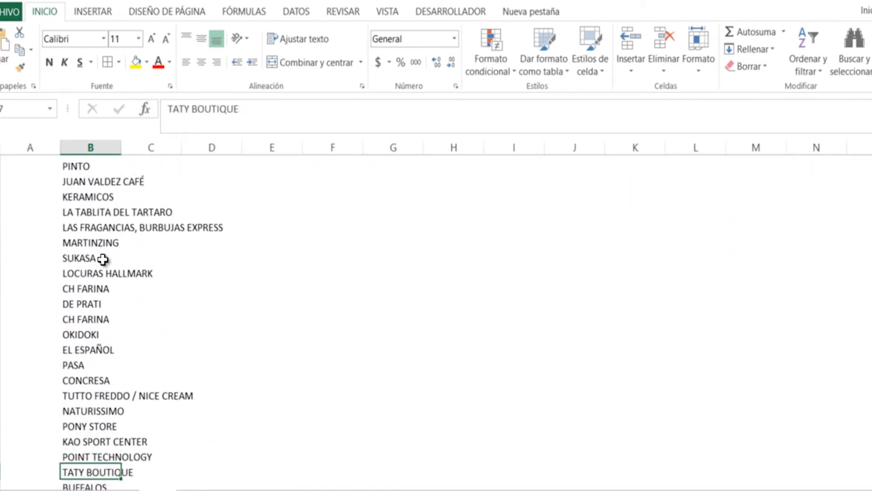
key(Down)
key(Down)
key(Down)
key(Down)
key(Down)
key(Down)
key(Down)
key(Down)
key(Down)
key(Down)
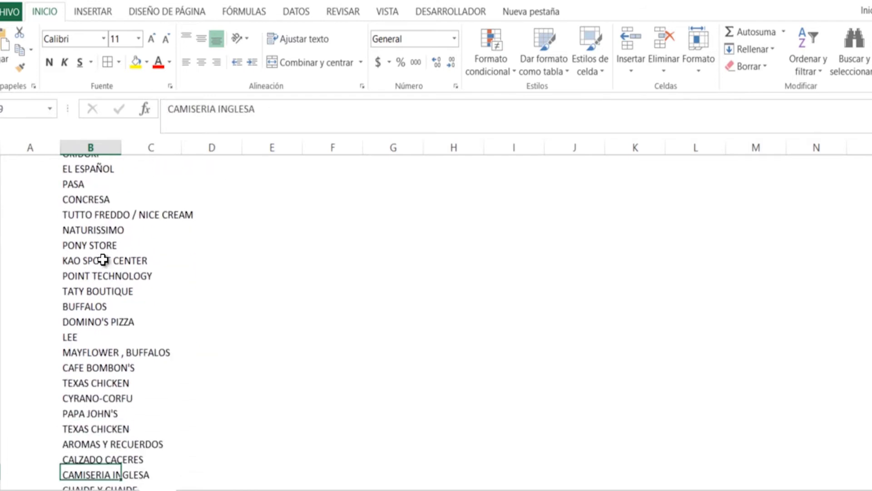
key(Down)
key(Down)
key(Down)
key(Down)
key(Down)
key(Down)
key(Down)
key(Down)
key(Down)
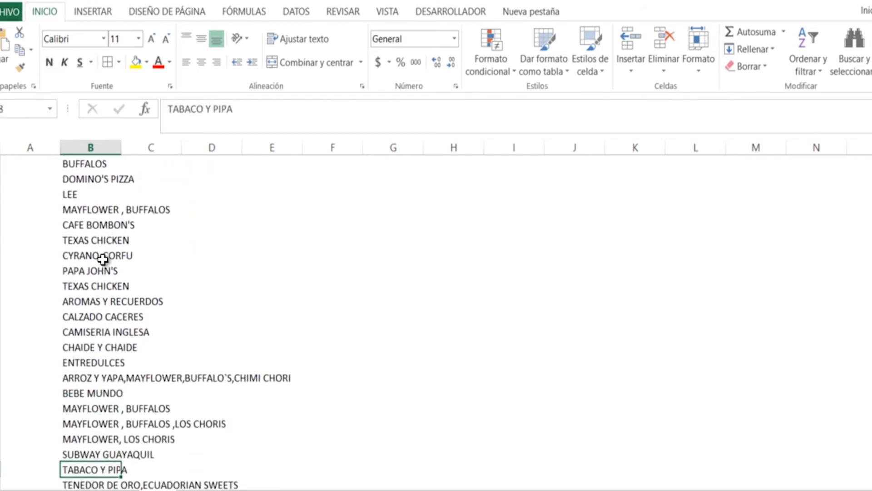
key(Down)
key(Down)
key(Down)
key(Down)
key(Down)
key(Down)
key(Down)
key(Down)
key(Down)
key(Down)
key(Down)
key(Down)
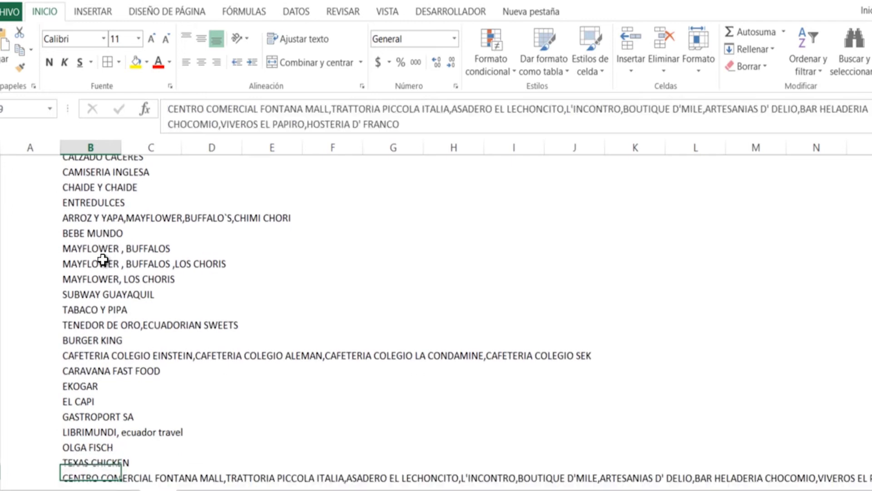
key(Down)
key(Down)
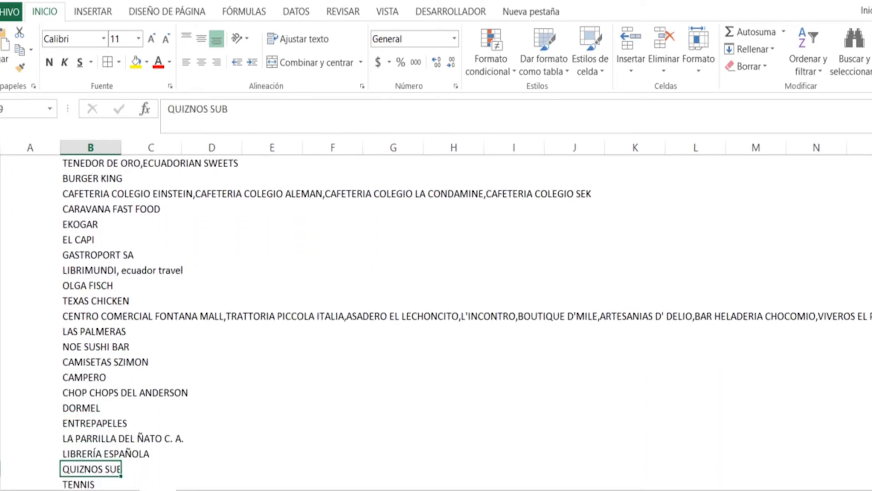
scroll(436, 323, down, 3)
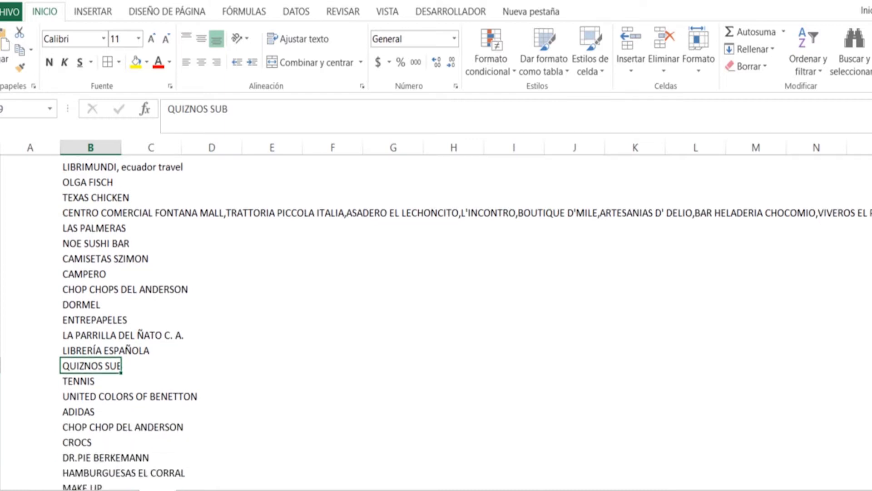
scroll(436, 323, down, 1)
Step: Jump to the end of the column B list and back up to the start of the sheet
click(88, 379)
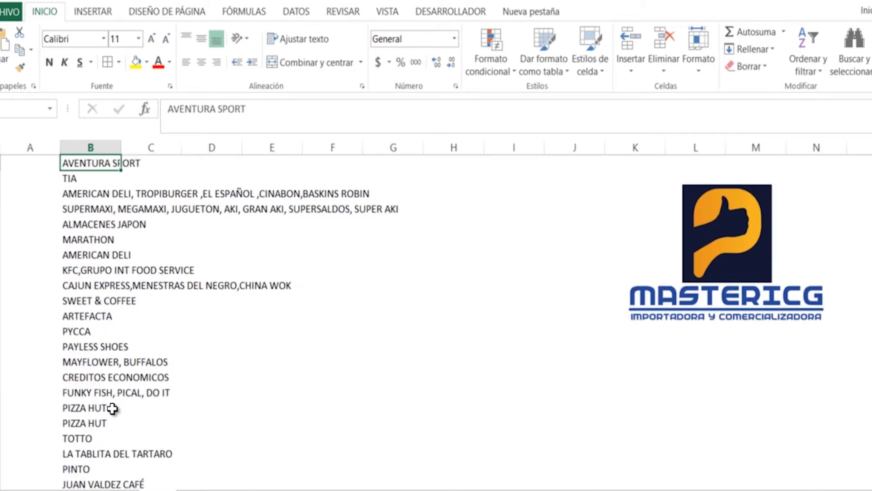
key(ctrl+Down)
key(ctrl+Up)
key(ctrl+Up)
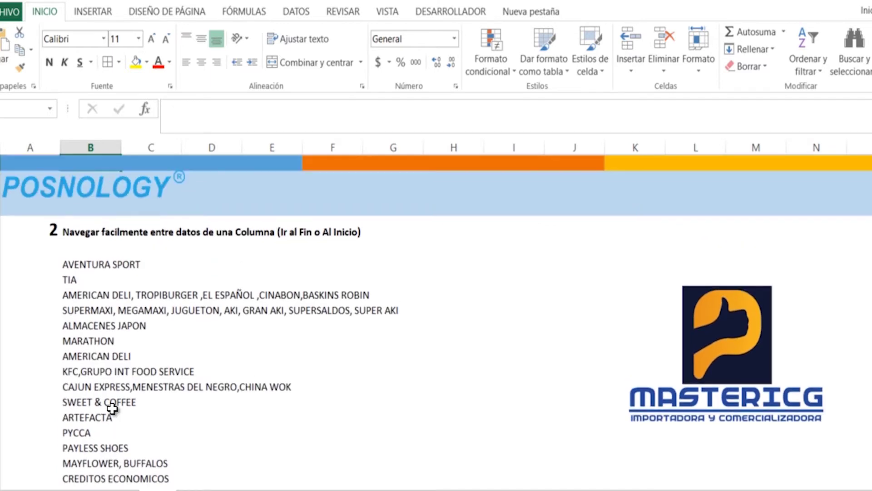
Step: Set the font color of the banner text "Control + Flecha Arriba o Flecha Abajo" to red
click(512, 194)
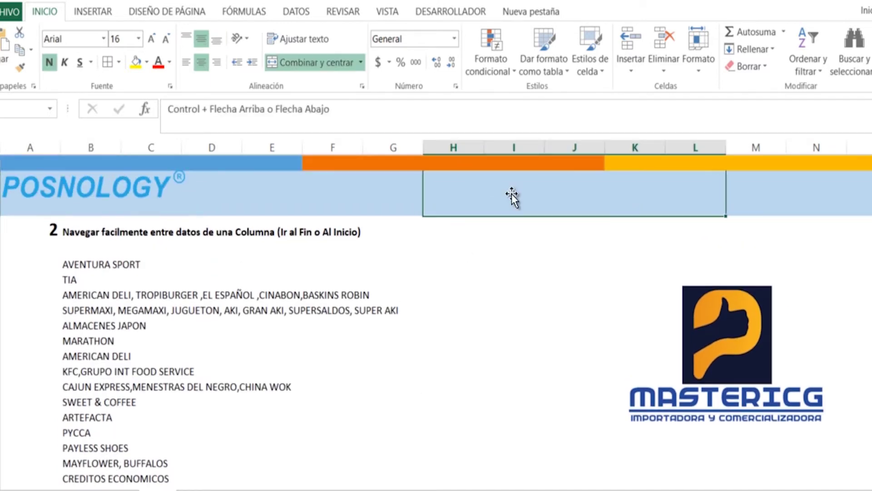
click(158, 63)
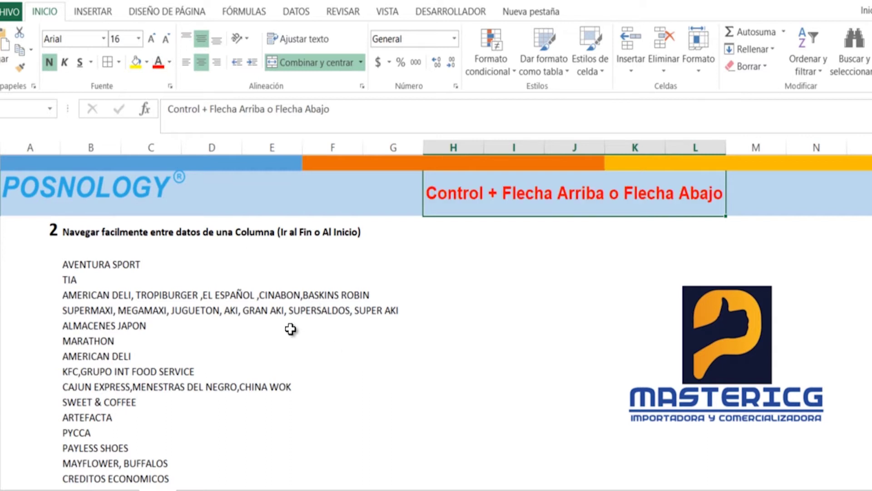
Step: Jump from AVENTURA SPORT to the last store name, TRAJES RECORD, and return to the first entry
click(81, 270)
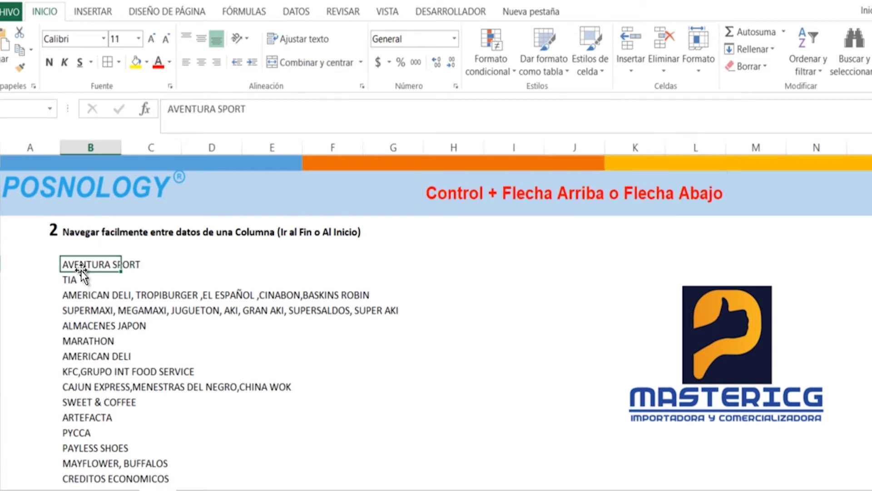
key(ctrl+Down)
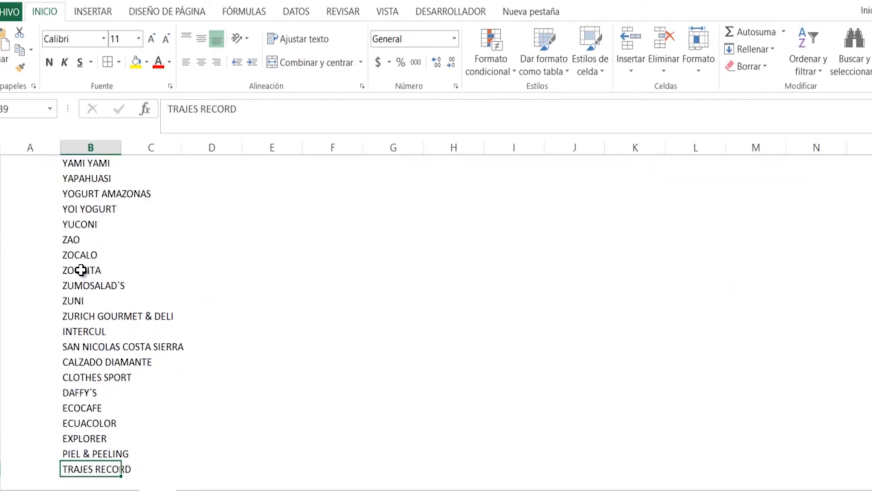
key(ctrl+Up)
key(ctrl+Up)
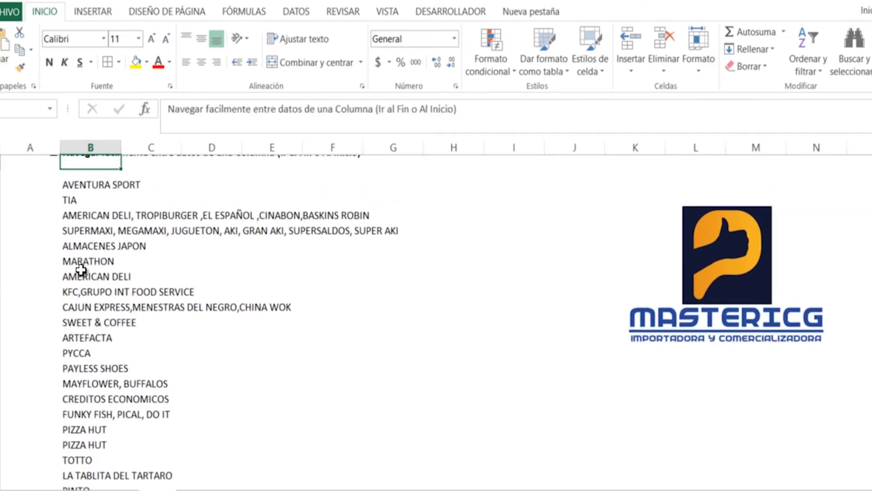
key(ctrl+Up)
key(Down)
key(Down)
key(Down)
key(Down)
key(Down)
key(Down)
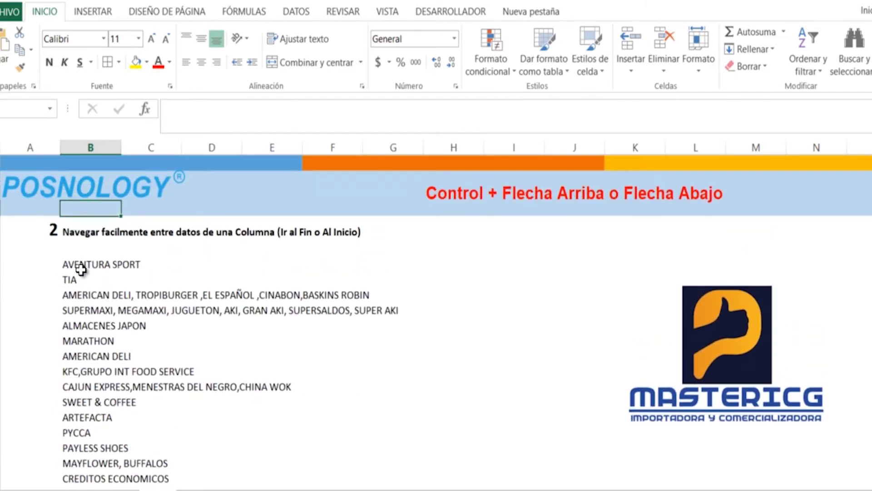
key(Up)
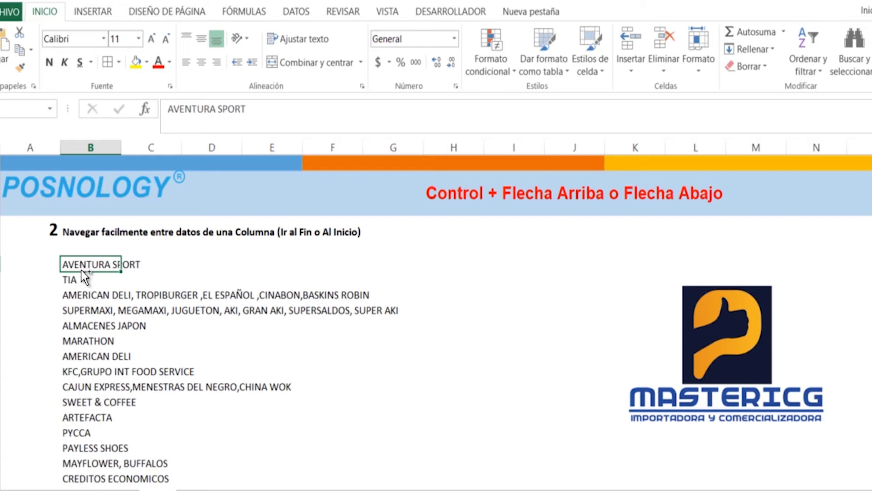
Step: Select the whole store list from AVENTURA SPORT to TRAJES RECORD, and return to the sheet's first cell
key(ctrl+shift+Down)
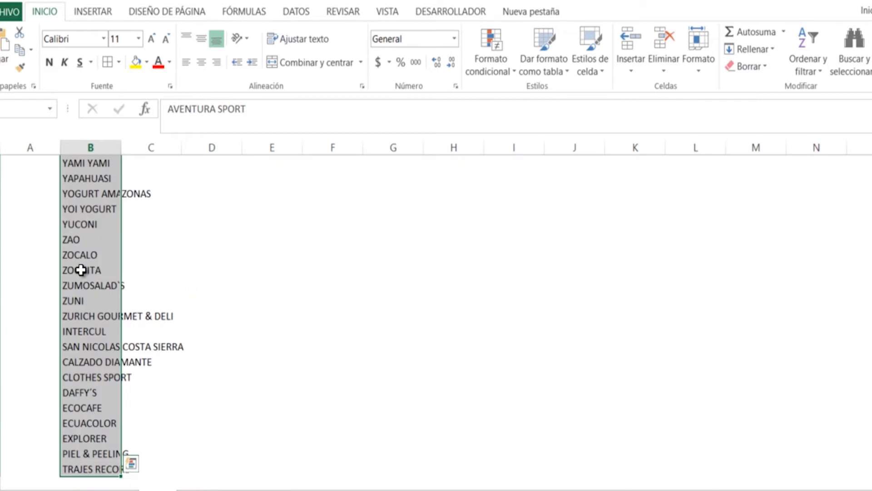
key(ctrl+Home)
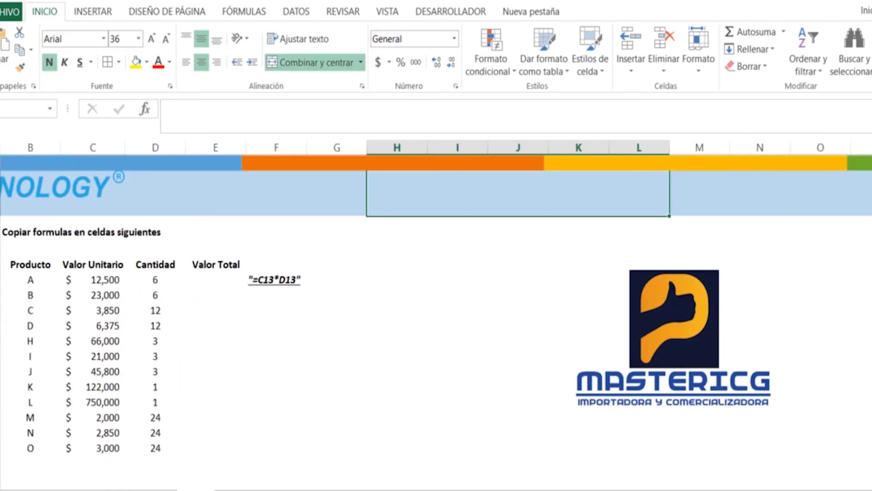
Step: Move from the sheet's first cell to product A's Valor Total cell, and review its unit price and the sample formula beside it
key(ctrl+Home)
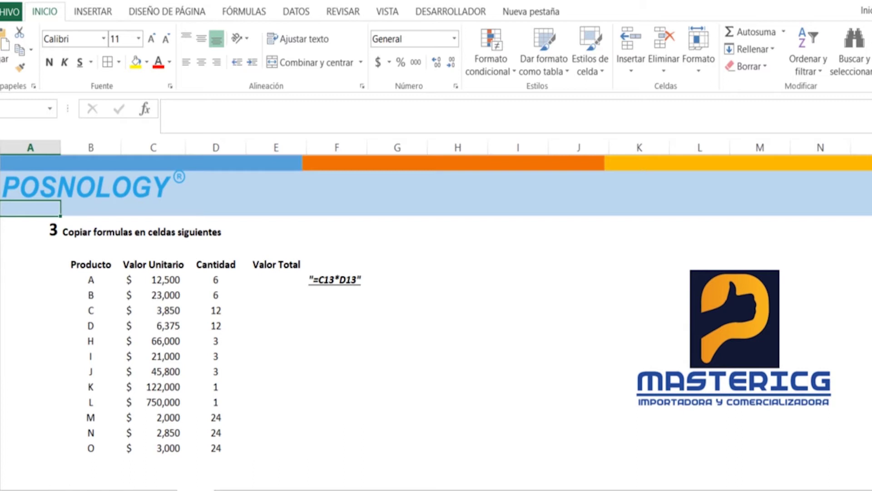
key(Down)
key(Down)
key(Down)
key(Right)
key(Right)
key(Down)
key(Right)
key(Right)
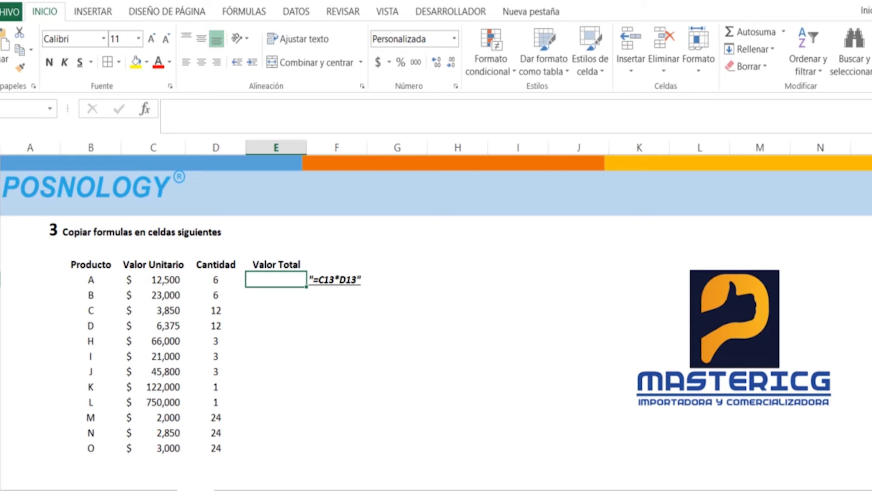
key(Left)
key(Left)
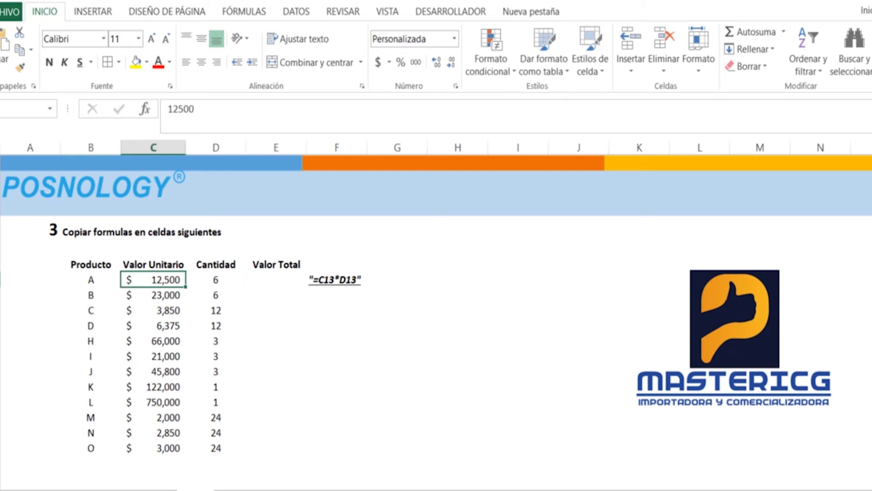
key(Right)
key(Right)
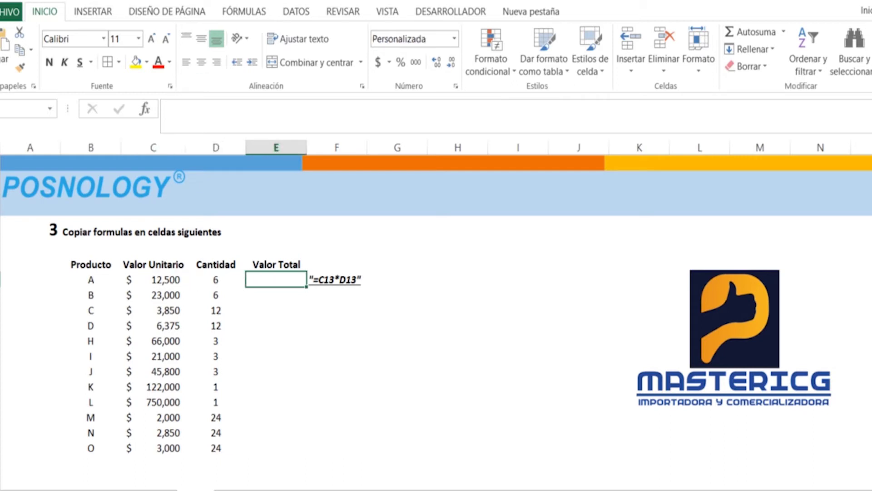
key(Right)
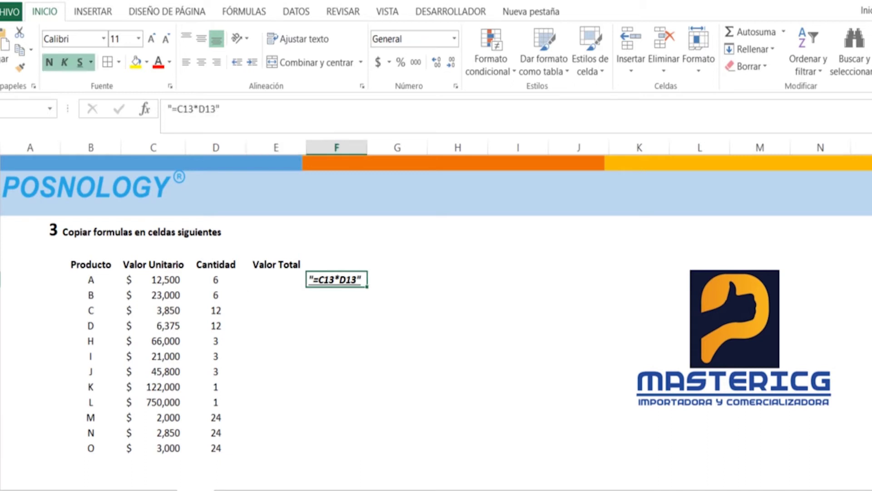
Step: Calculate product A's Valor Total by multiplying its Valor Unitario by its Cantidad, as =C8*D8
key(Left)
text(=)
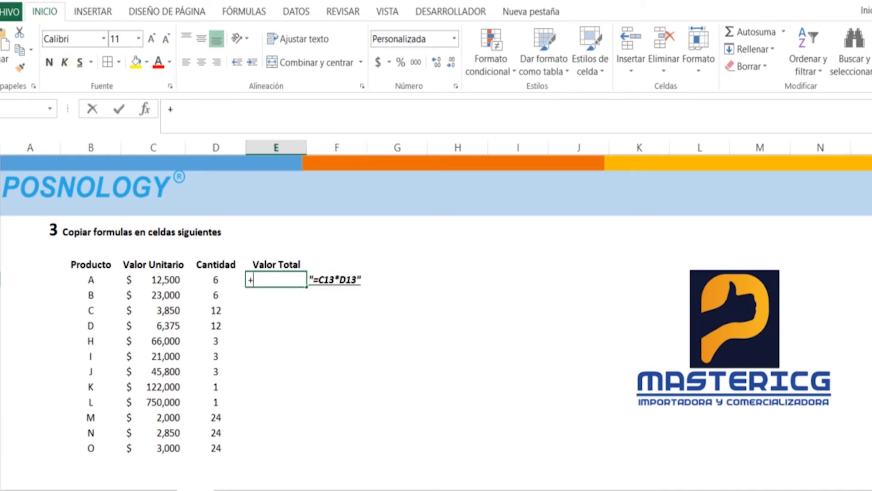
key(Left)
key(Left)
text(*)
key(Left)
key(Return)
key(Up)
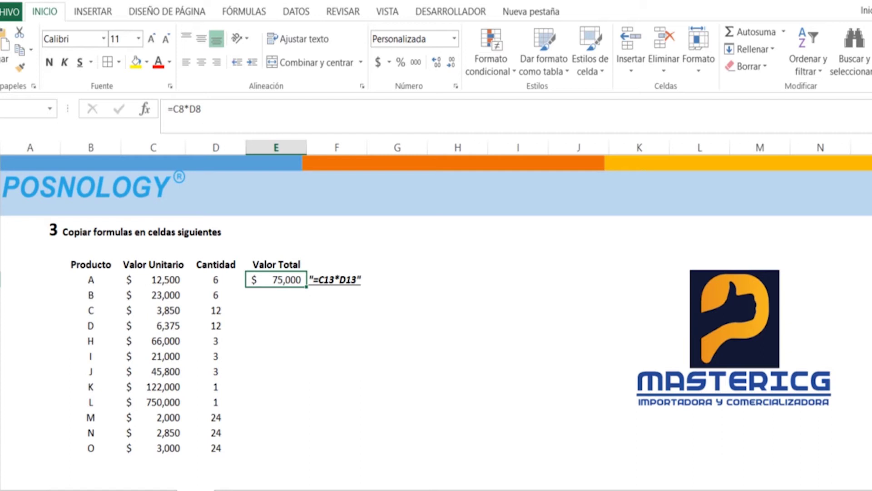
Step: Copy product A's Valor Total formula down the column to product O
key(Down)
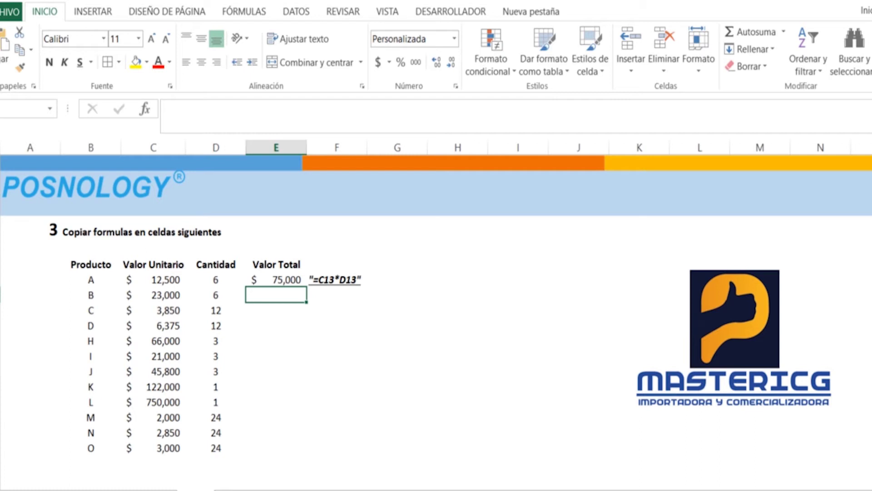
key(Up)
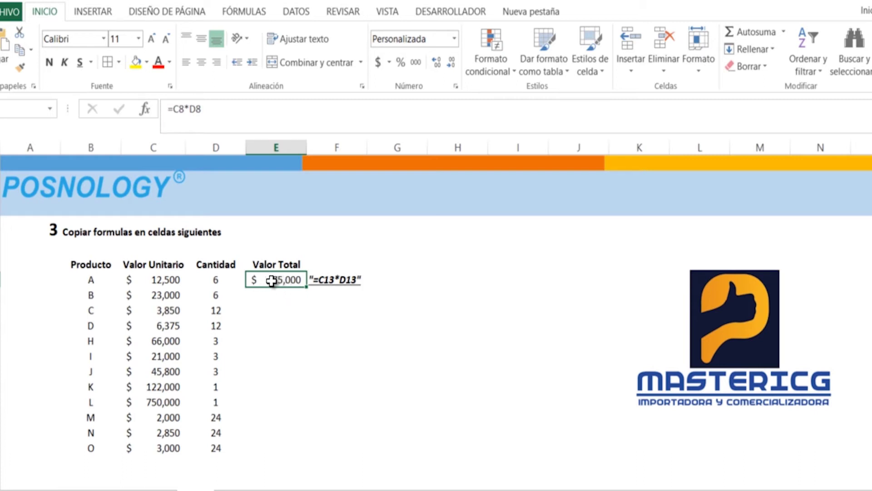
double_click(307, 287)
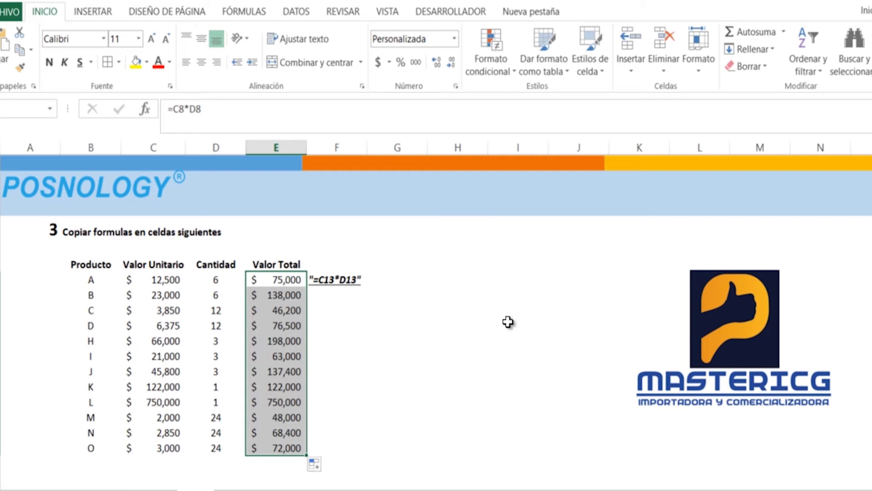
click(401, 368)
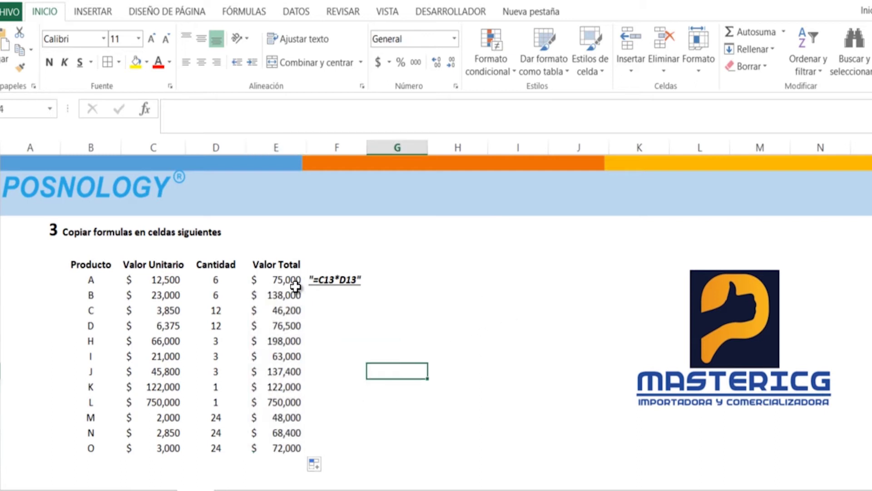
Step: Clear the Valor Total cells of products B to O and refill them with product A's formula
drag(293, 296, 300, 449)
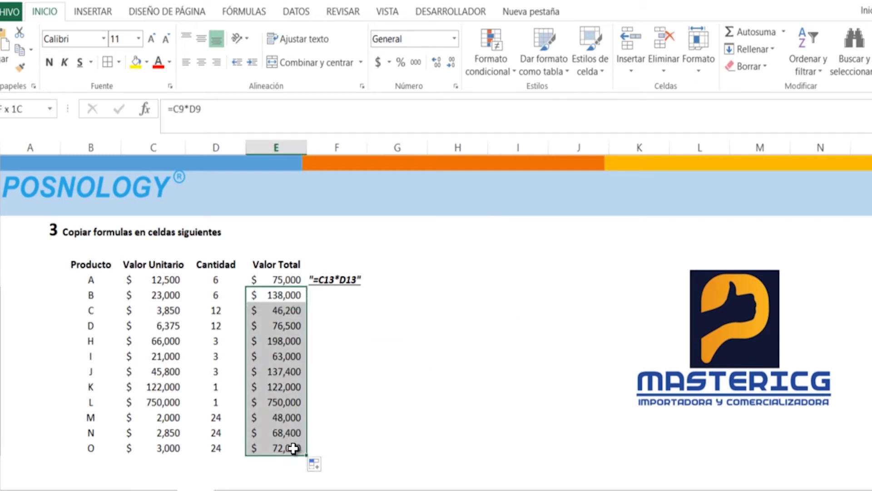
key(Delete)
key(Up)
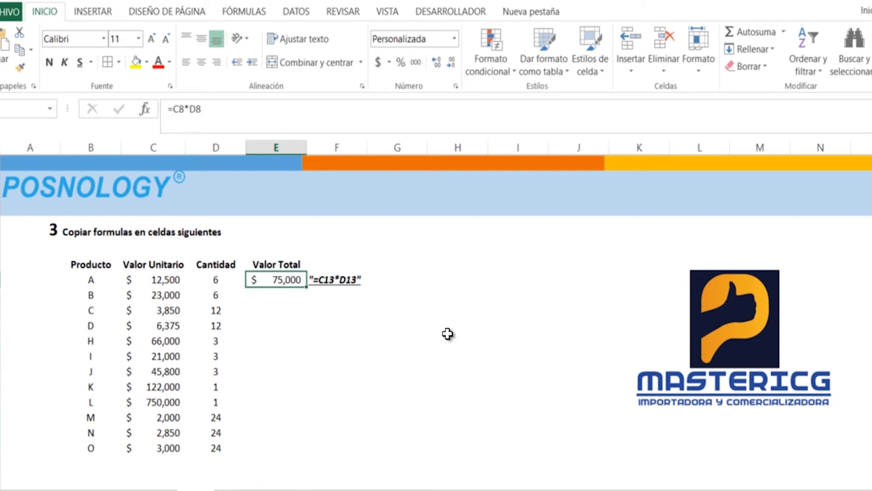
double_click(306, 286)
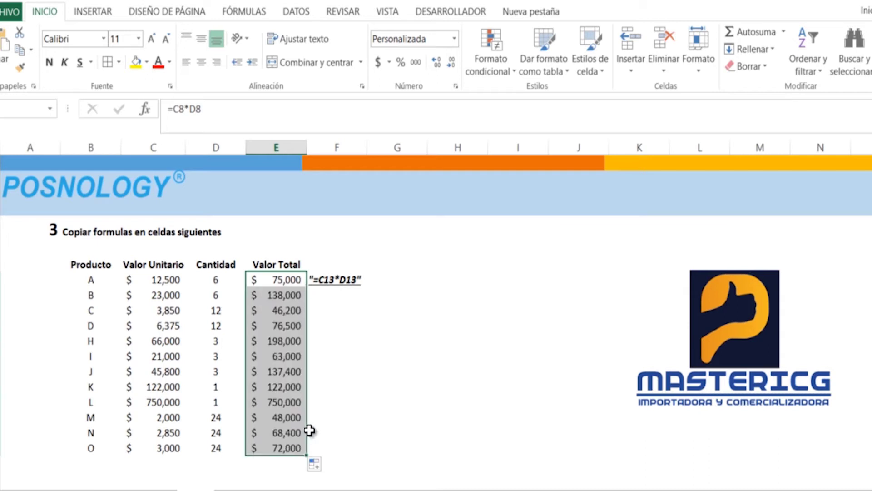
Step: Add an automatic sum of the Valor Total column in the cell below product O
click(275, 463)
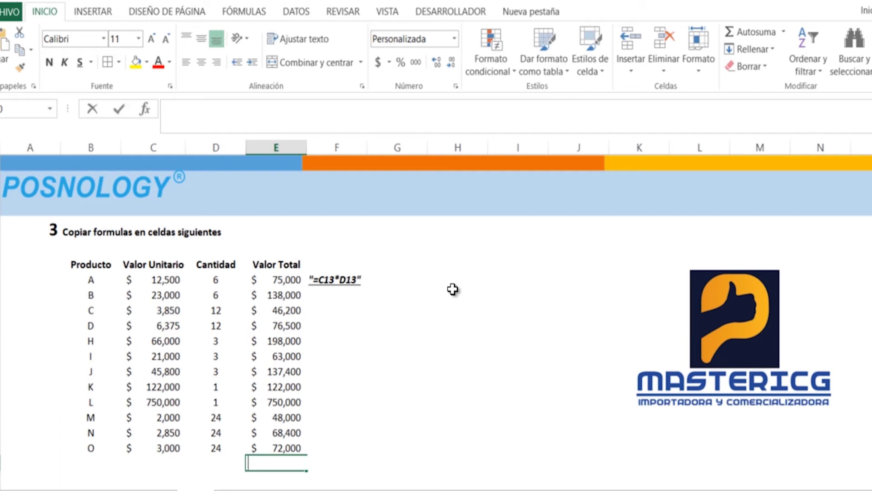
key(alt+equal)
key(Return)
key(Up)
key(Up)
key(Up)
key(Up)
key(Up)
key(Down)
key(Down)
key(Down)
key(Down)
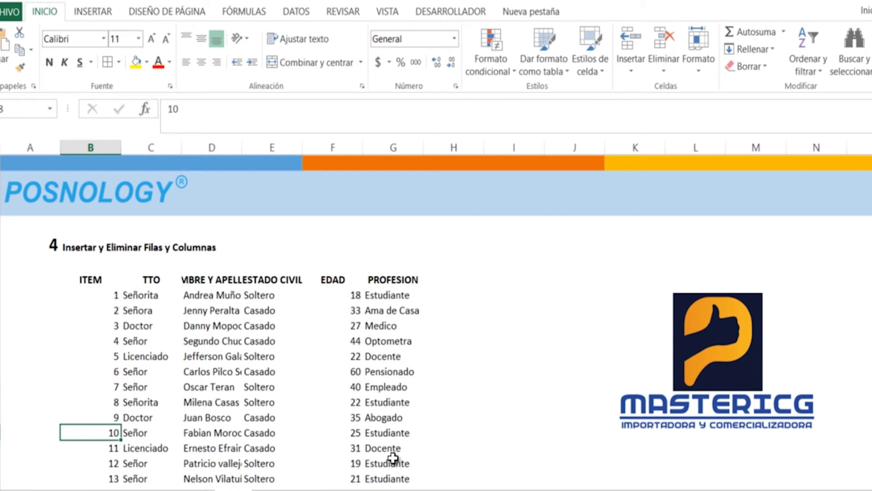
Step: Look over the title, name and marital status columns of the "Insertar y Eliminar Filas y Columnas" table
click(260, 404)
click(207, 356)
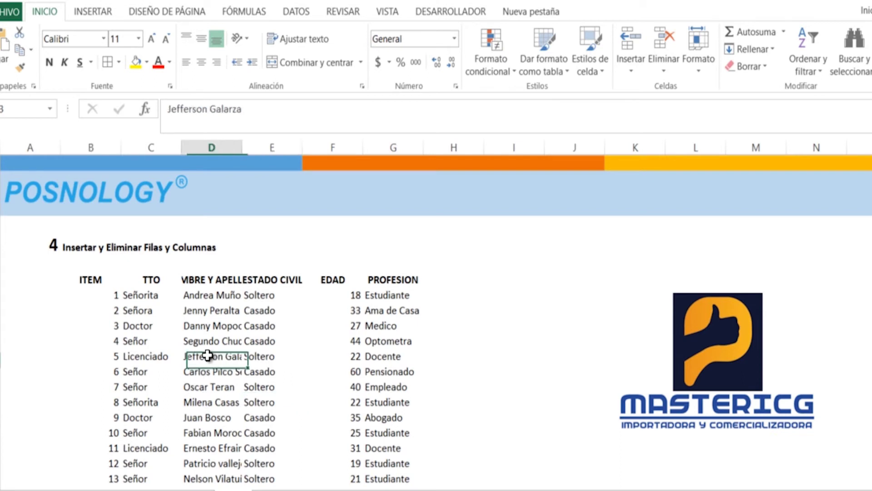
click(145, 326)
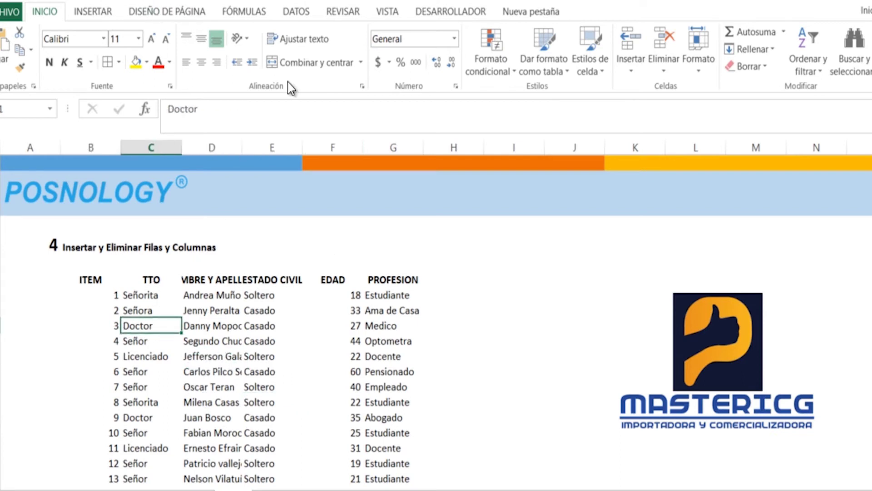
click(197, 355)
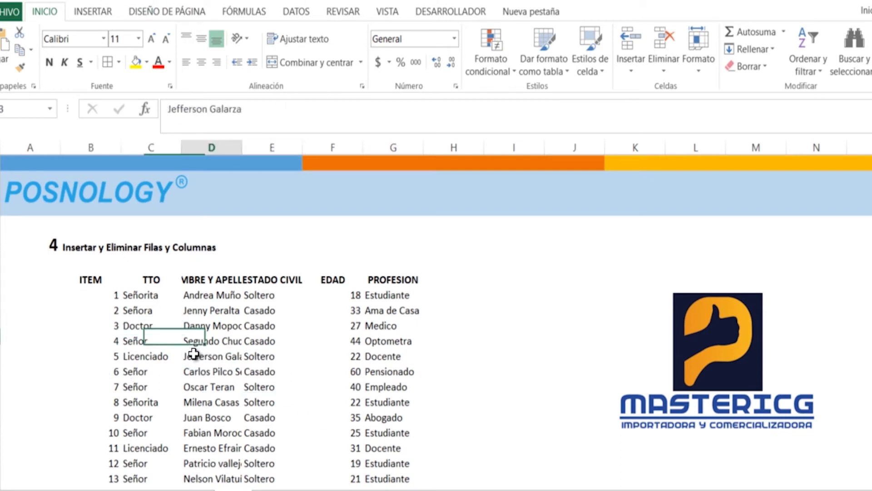
click(259, 324)
drag(100, 285, 205, 343)
click(222, 374)
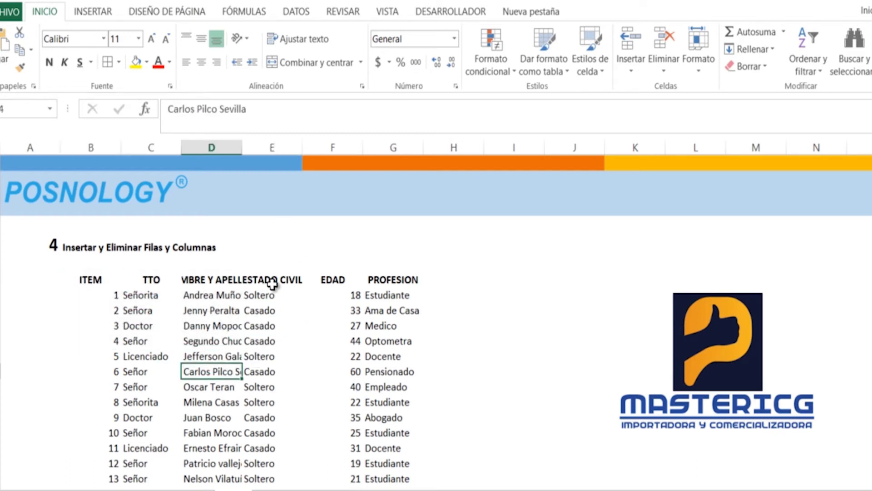
Step: Delete the entire ESTADO CIVIL column, and undo the deletion
click(274, 286)
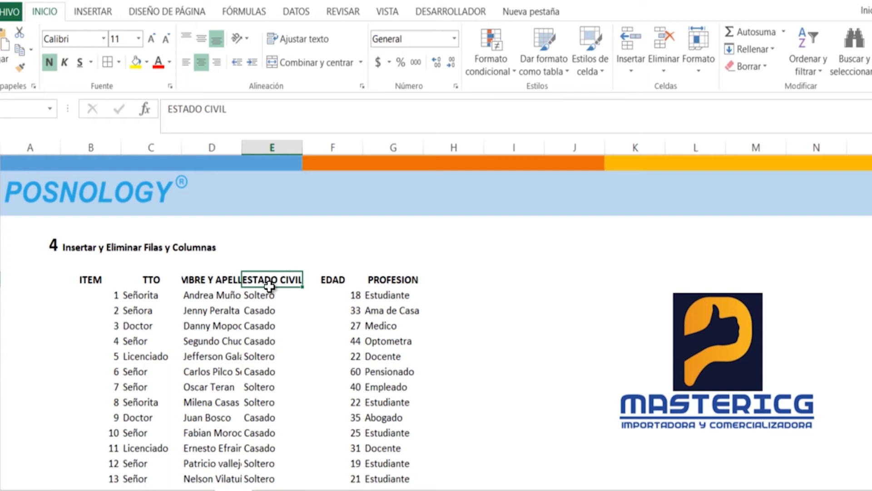
click(273, 145)
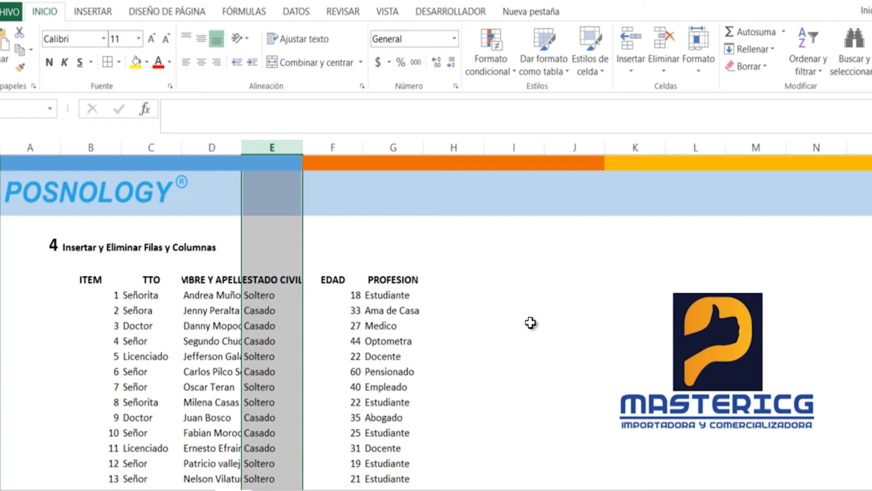
key(ctrl+minus)
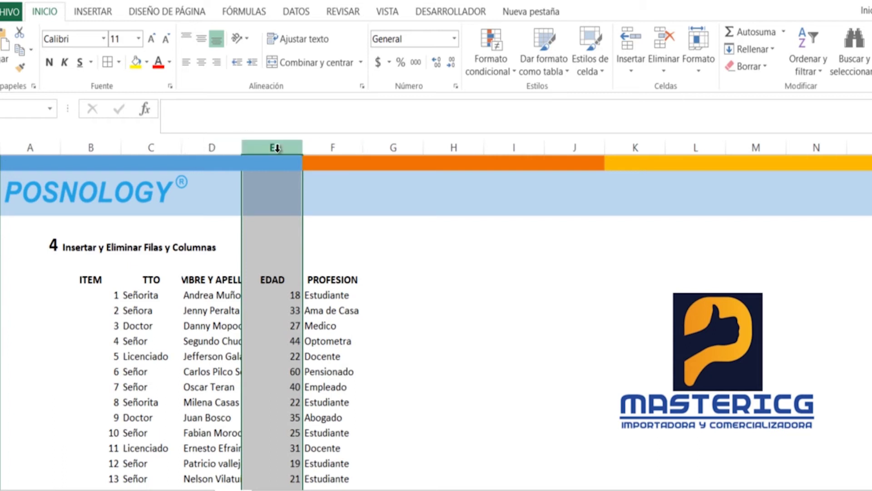
key(ctrl+z)
Step: Set the font color of the banner text 'Control + "+" ó "-"' to red
click(512, 195)
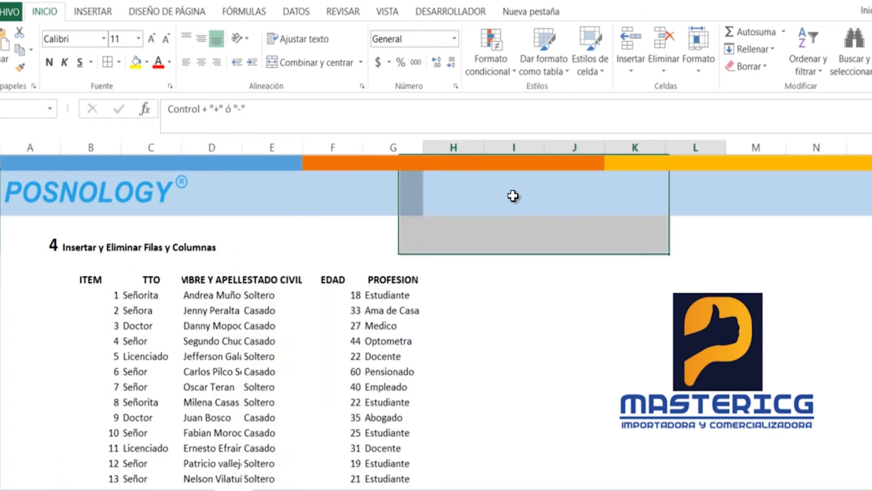
click(158, 62)
click(354, 355)
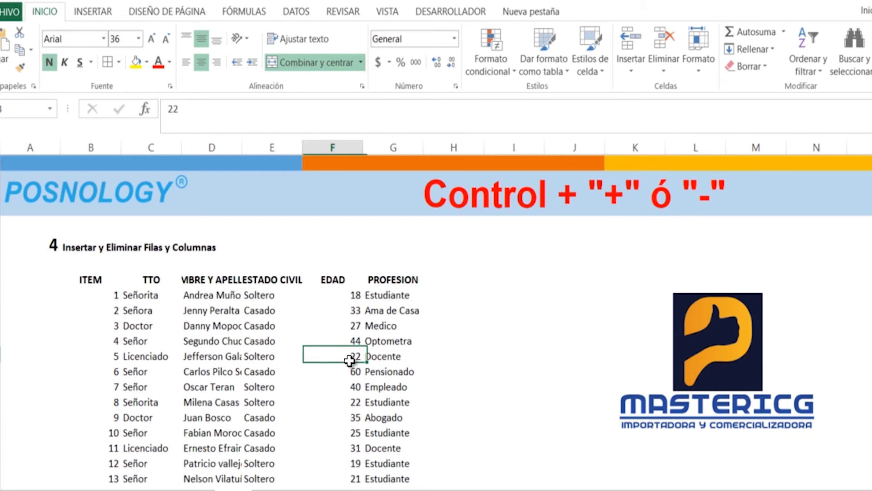
key(Up)
key(Up)
key(Up)
key(Down)
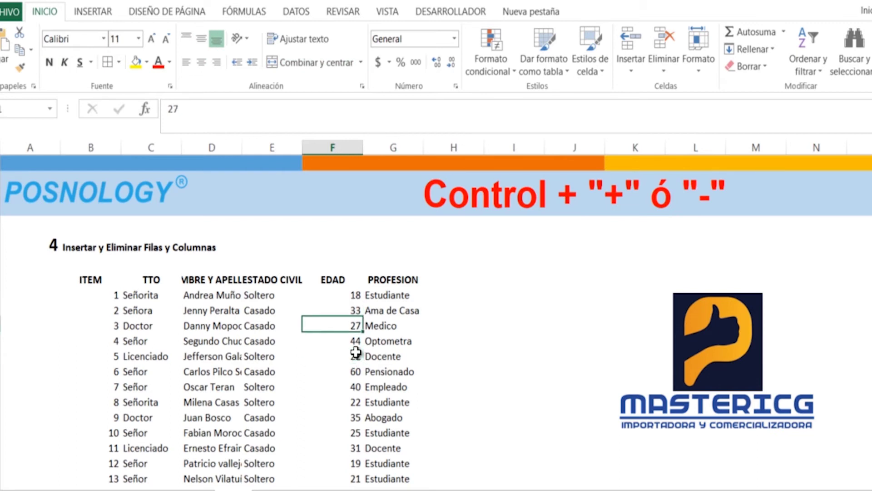
key(Left)
key(Left)
key(Up)
key(Up)
key(Right)
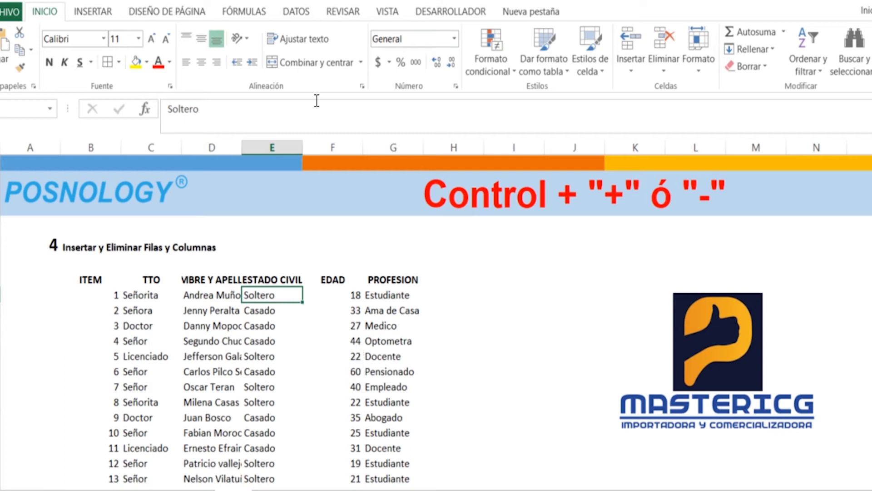
Step: Insert a blank column before ESTADO CIVIL and delete it again
click(279, 145)
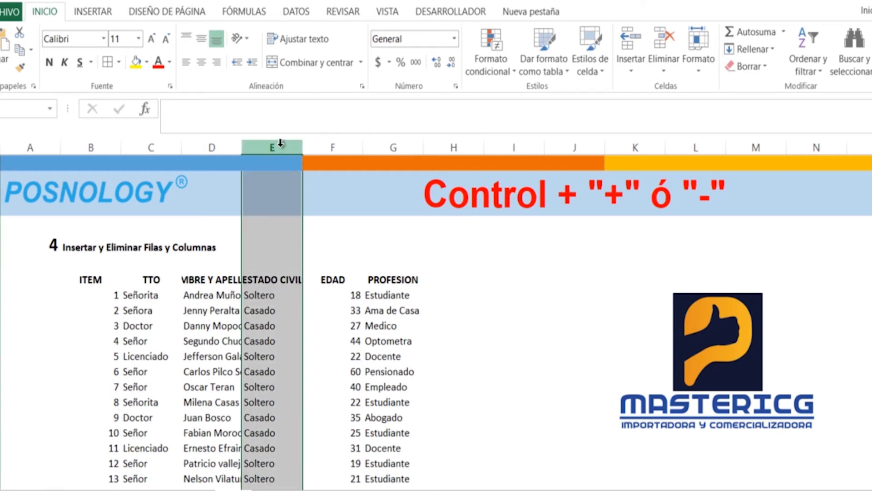
key(ctrl+plus)
key(ctrl+minus)
Step: Delete the entire rows of items 3 to 7, and undo the deletion
drag(1, 325, 1, 387)
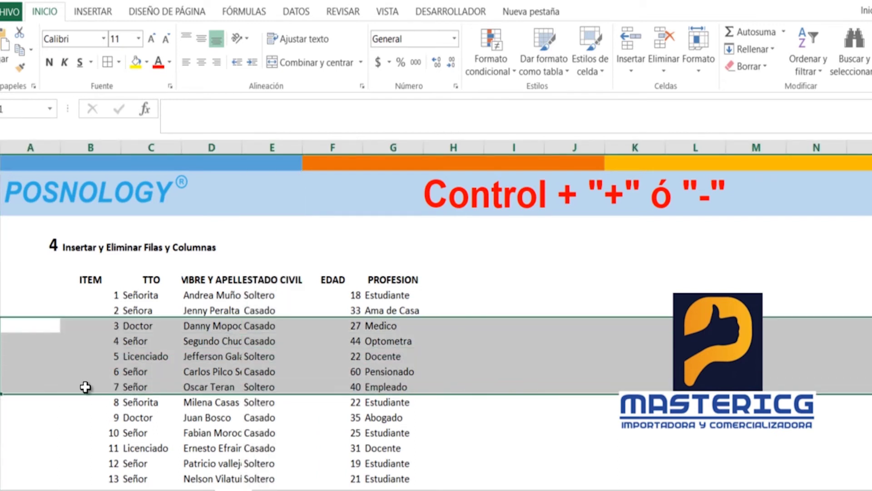
key(ctrl+minus)
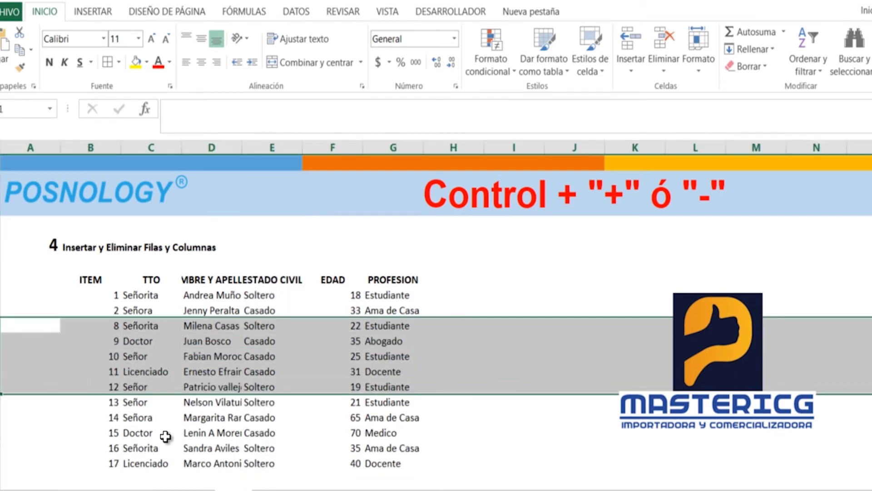
key(ctrl+z)
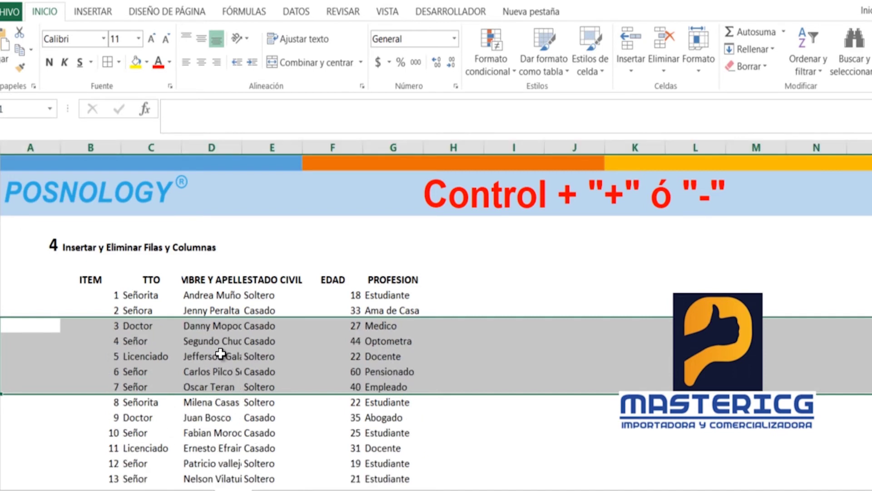
Step: Insert five blank rows above item 3 and delete them again
key(ctrl+plus)
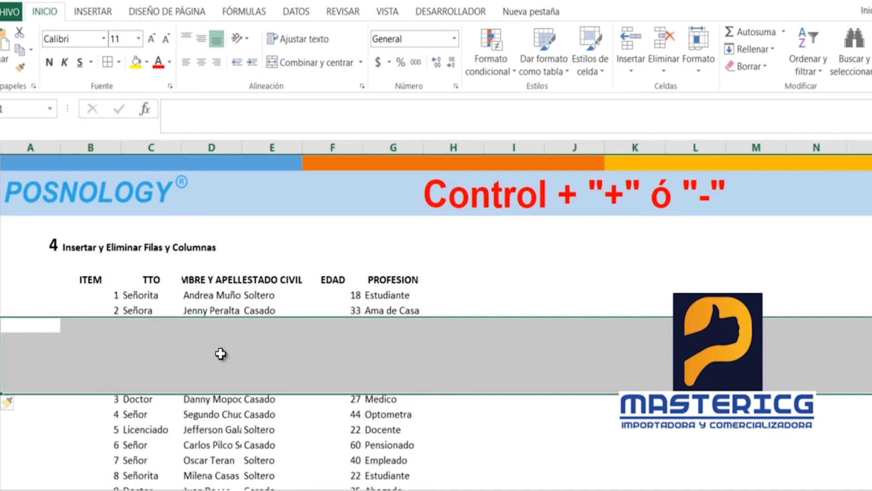
key(ctrl+minus)
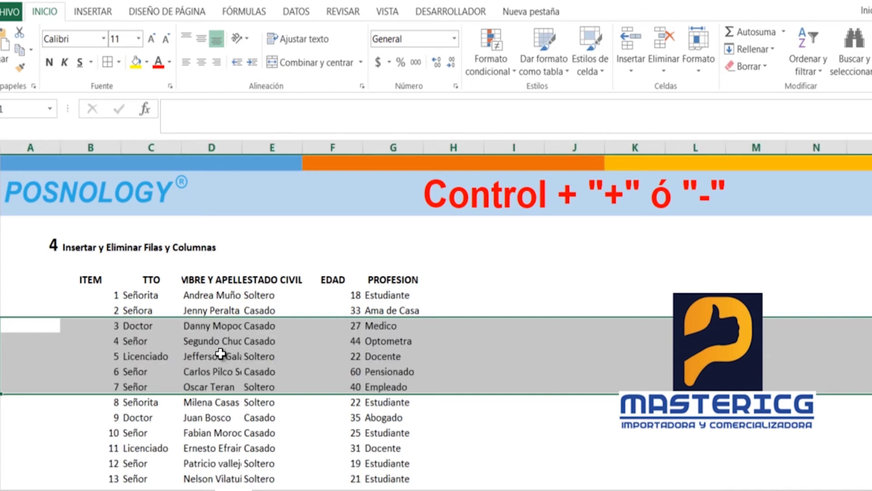
Step: Delete the entire NOMBRE Y APELLIDO column from the cell of item 3, and undo the deletion
click(221, 353)
click(216, 329)
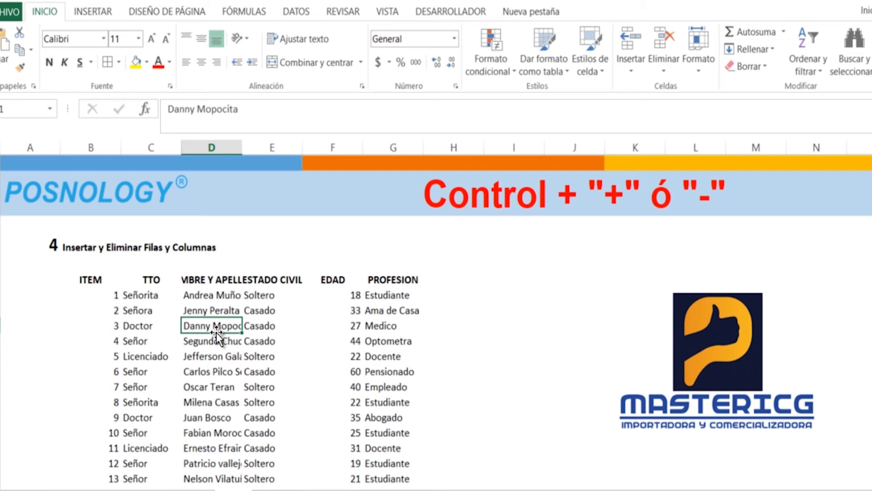
key(ctrl+minus)
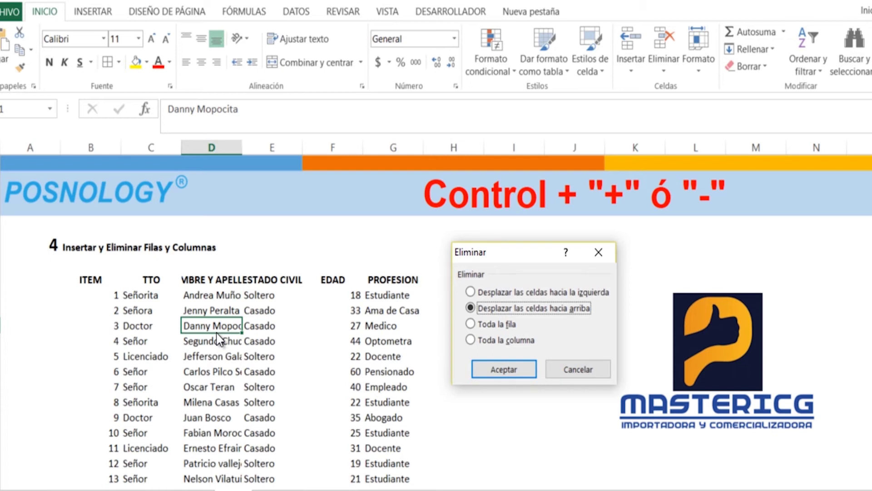
key(Down)
key(Down)
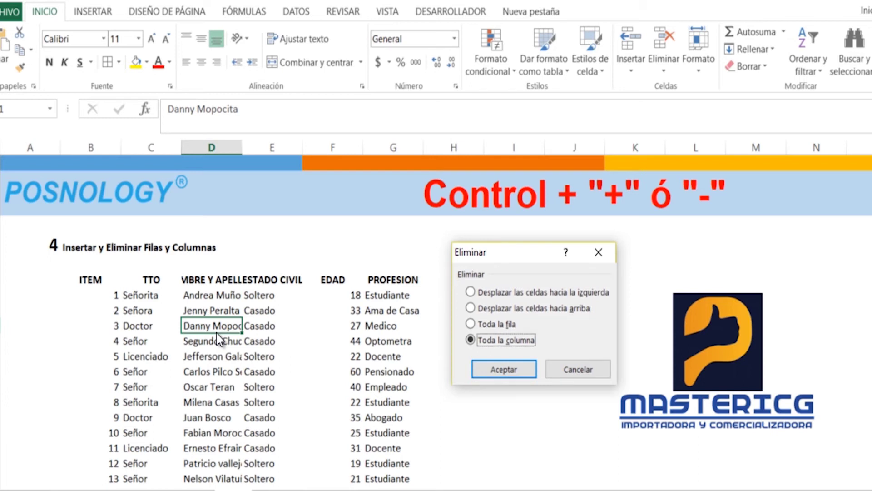
key(Return)
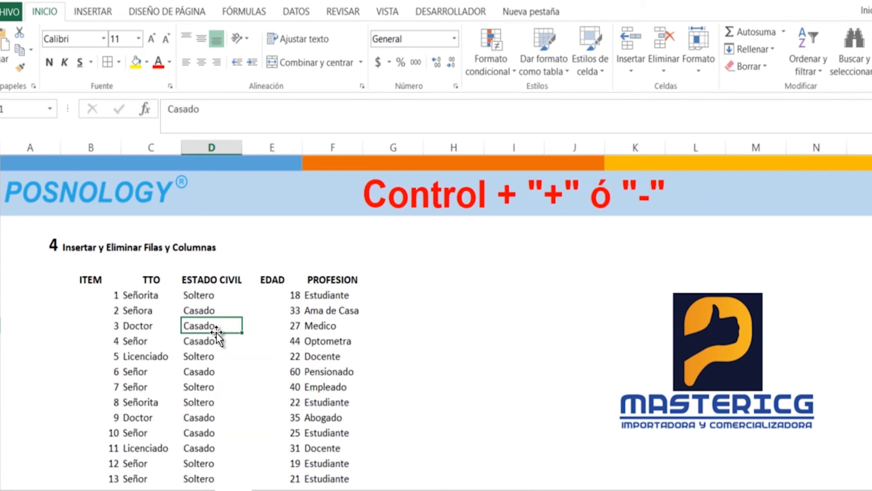
key(ctrl+z)
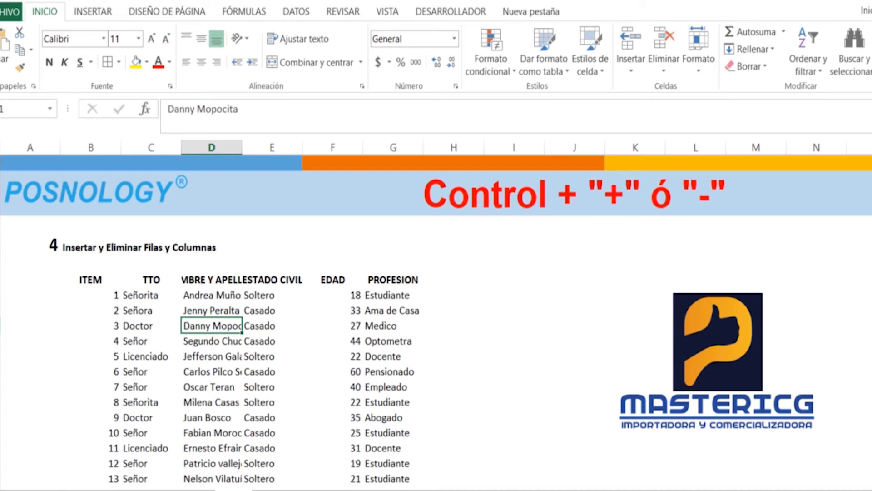
Step: Open exercise sheet 5, 'Autoajustar ancho de columnas', and examine the cut-off headings and names in the table, especially NOMBRE Y APELLIDO
click(271, 490)
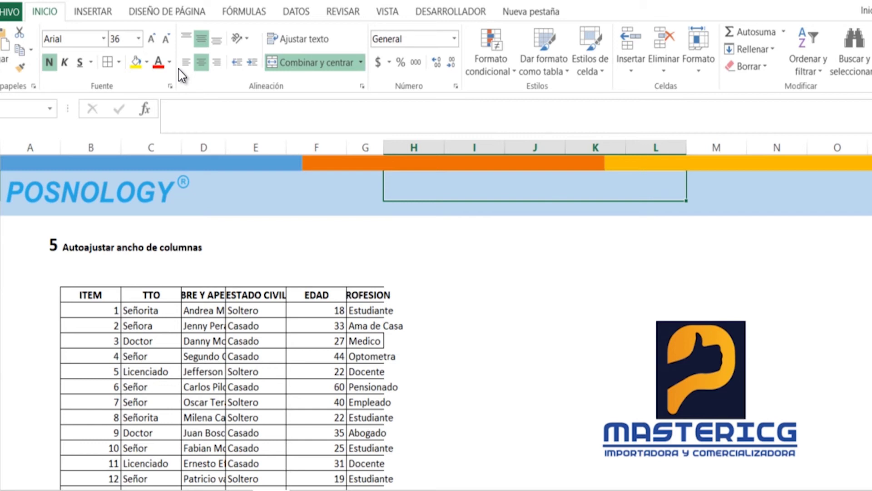
key(Down)
key(Left)
key(Left)
key(Left)
key(Down)
key(Left)
key(Left)
key(Down)
key(Down)
key(Down)
key(Down)
key(Down)
key(Left)
key(Up)
key(Right)
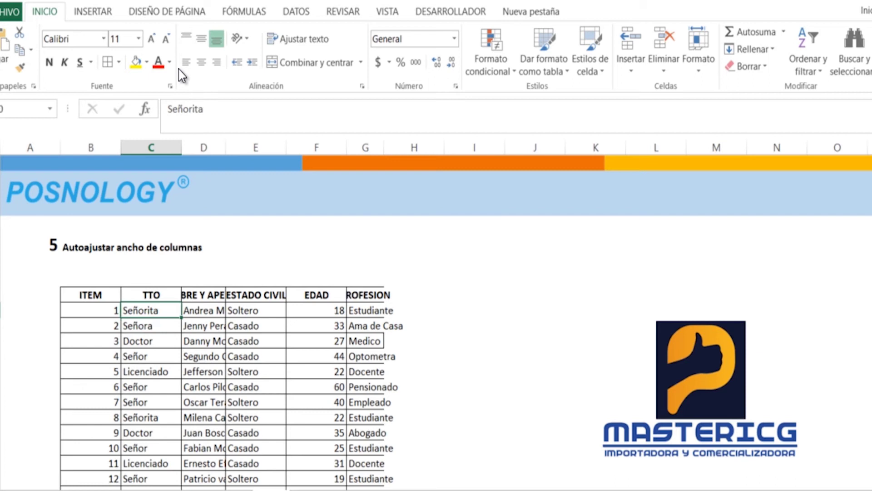
key(Right)
key(Right)
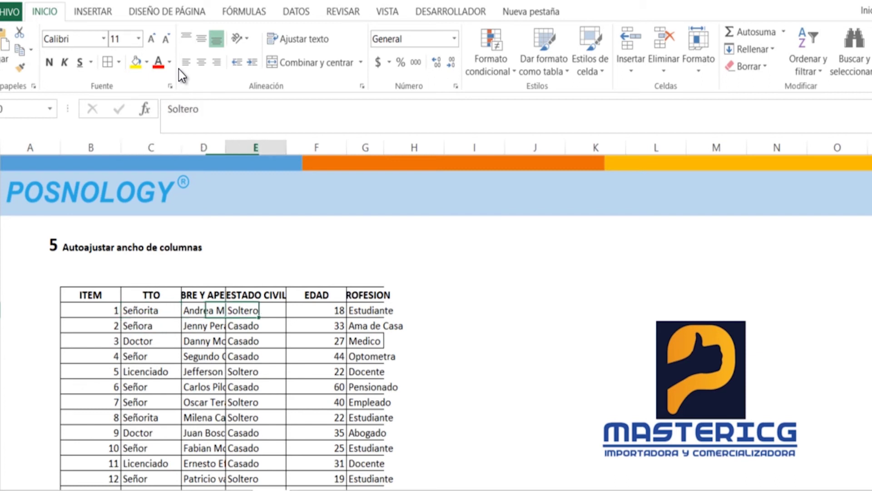
key(Up)
key(Left)
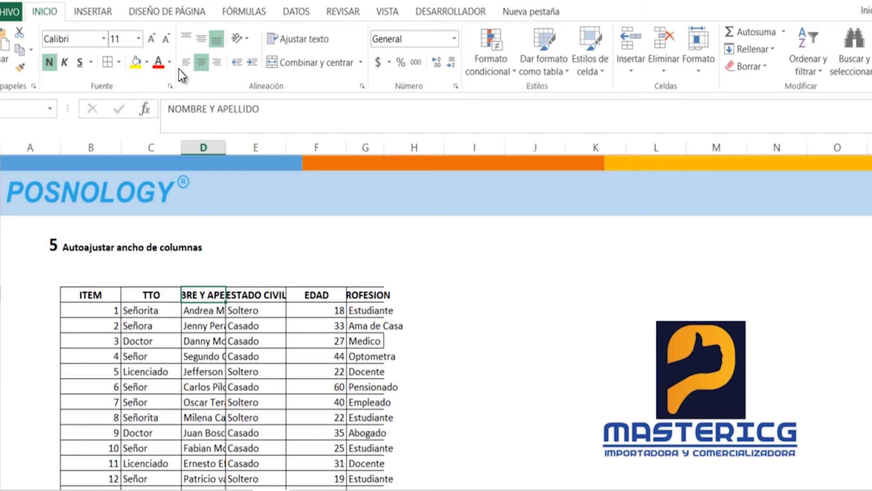
key(Down)
key(Down)
key(Down)
key(Down)
key(Down)
key(Down)
key(Down)
key(Up)
key(Up)
key(Up)
key(Up)
key(Up)
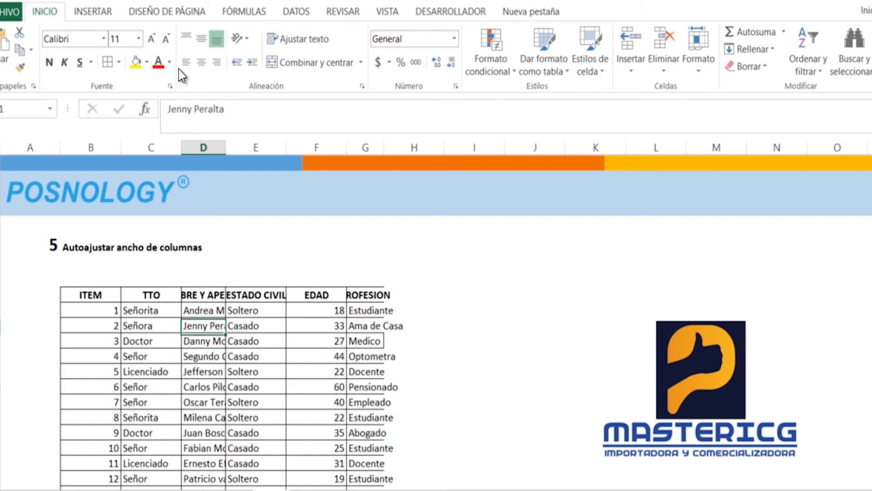
Step: AutoFit the width of the NOMBRE Y APELLIDO column to its contents
double_click(226, 146)
drag(248, 295, 238, 481)
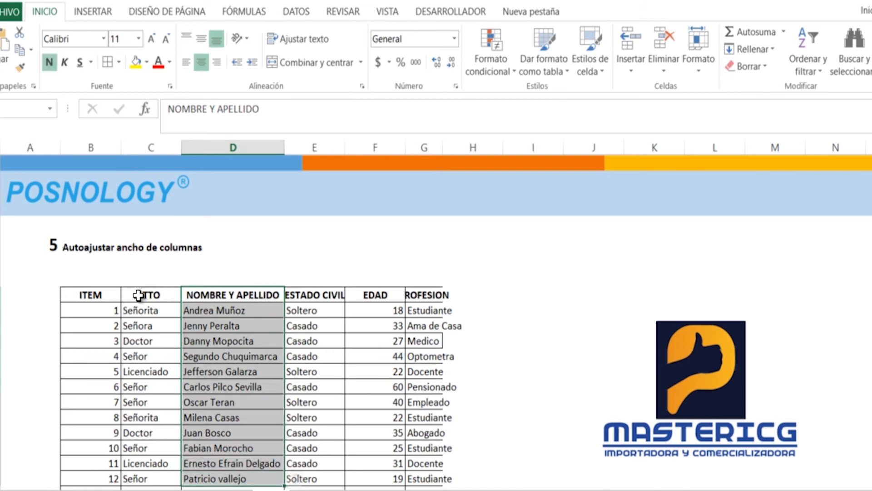
drag(91, 295, 108, 313)
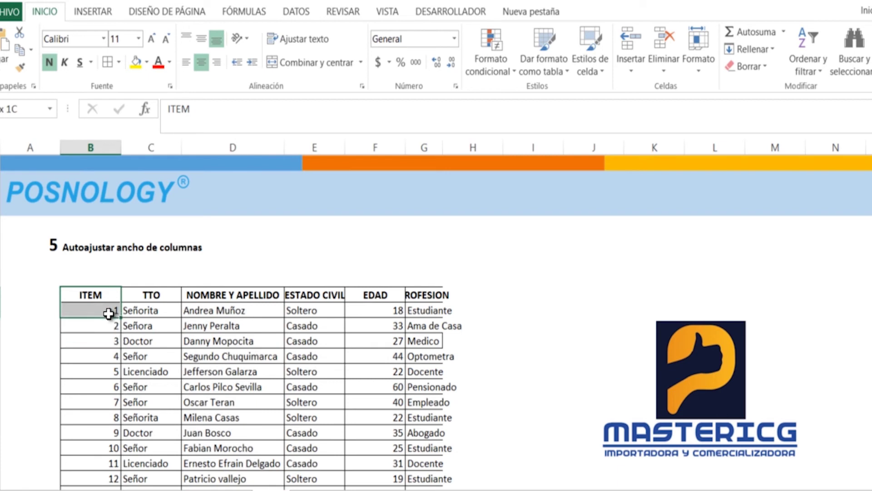
Step: AutoFit the widths of the EDAD, PROFESION and ESTADO CIVIL columns to their contents
click(376, 294)
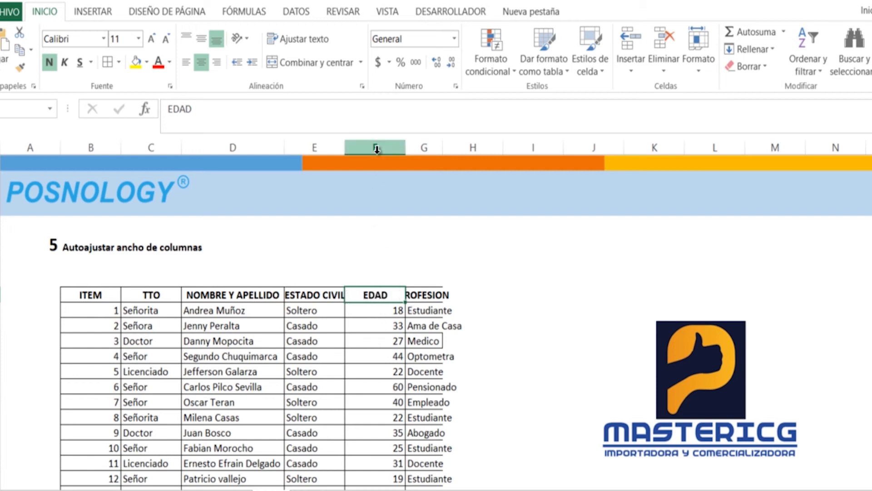
double_click(406, 145)
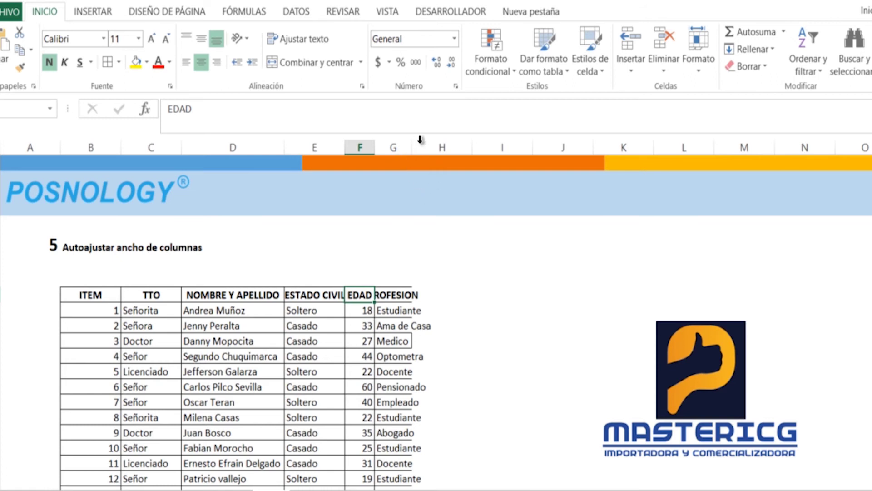
click(401, 146)
click(414, 263)
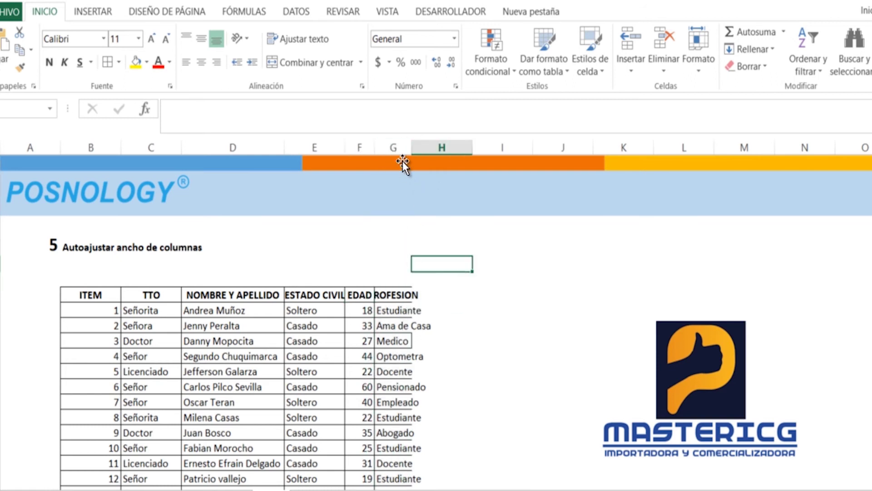
double_click(407, 148)
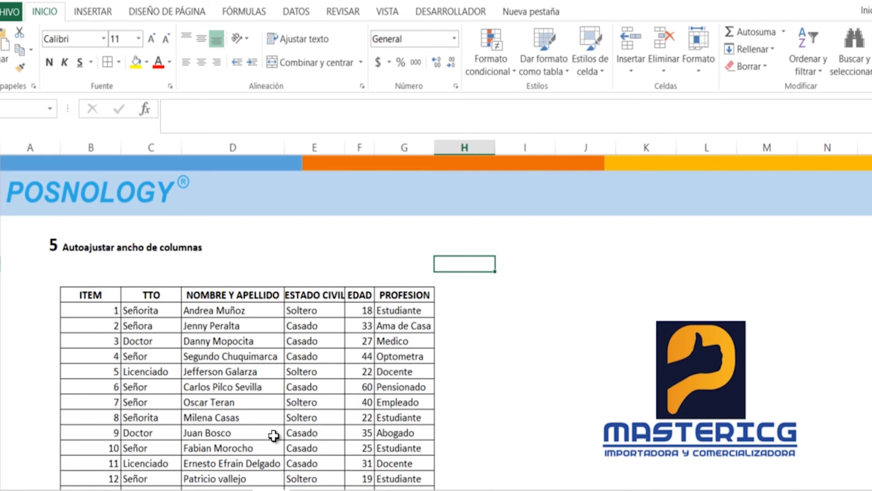
double_click(345, 147)
Step: AutoFit the ITEM column, whose cells include the sheet title, and narrow it manually to just fit the heading and item numbers
drag(99, 294, 98, 388)
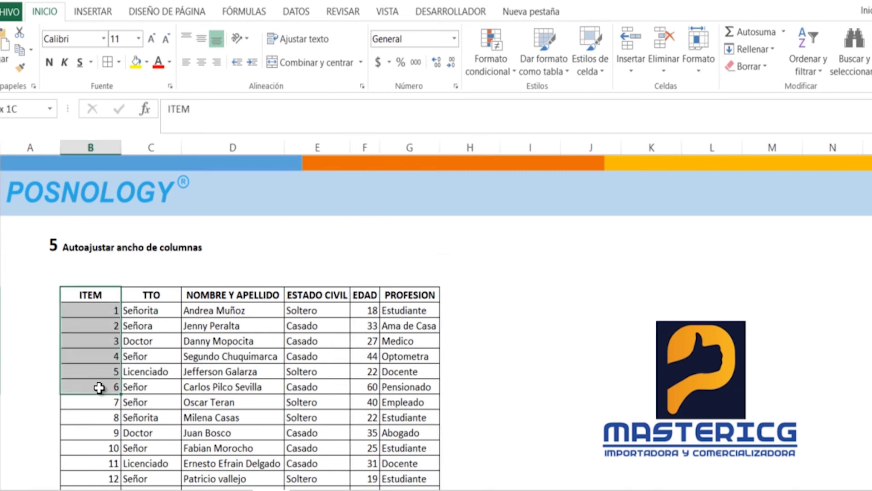
click(73, 248)
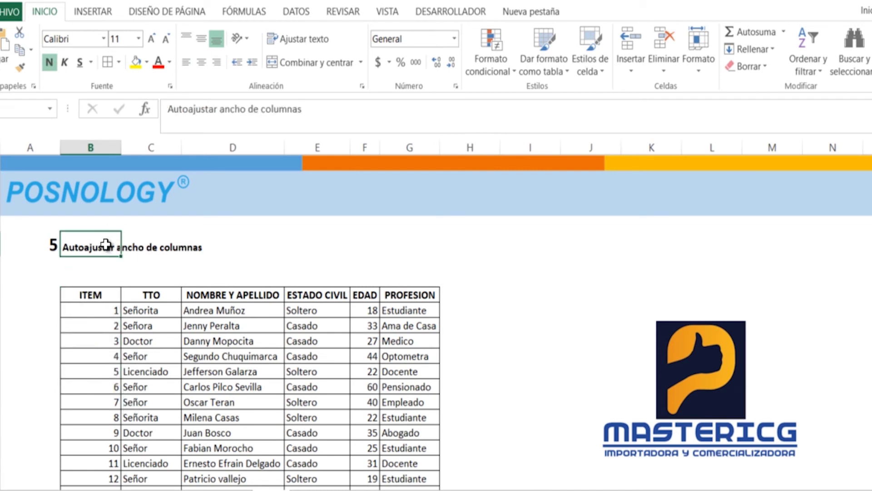
click(91, 326)
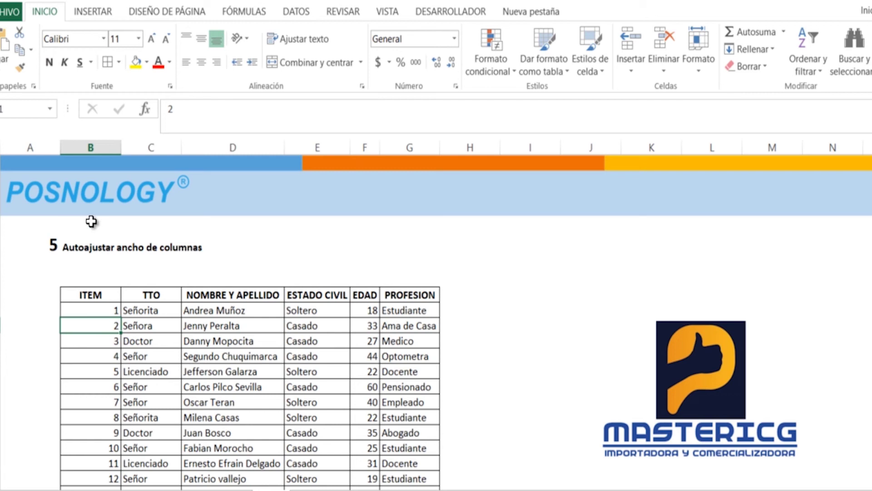
click(106, 150)
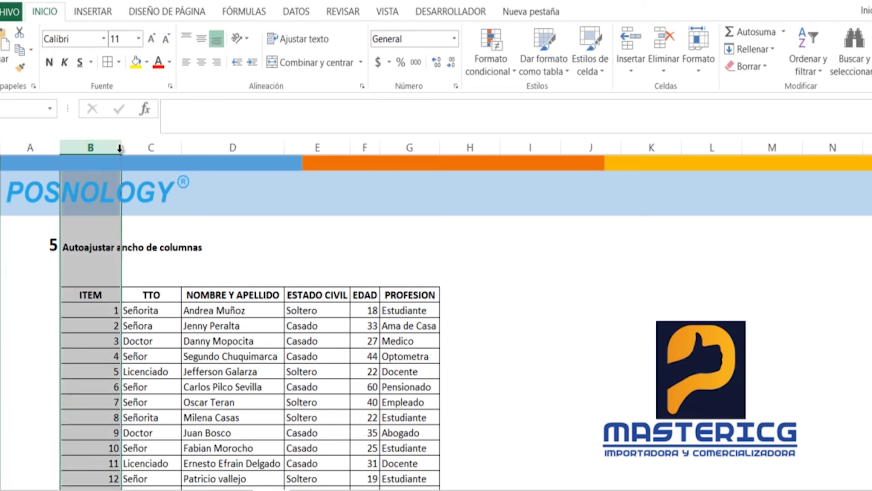
double_click(118, 154)
click(188, 243)
key(Return)
click(90, 239)
click(109, 325)
drag(207, 150, 110, 150)
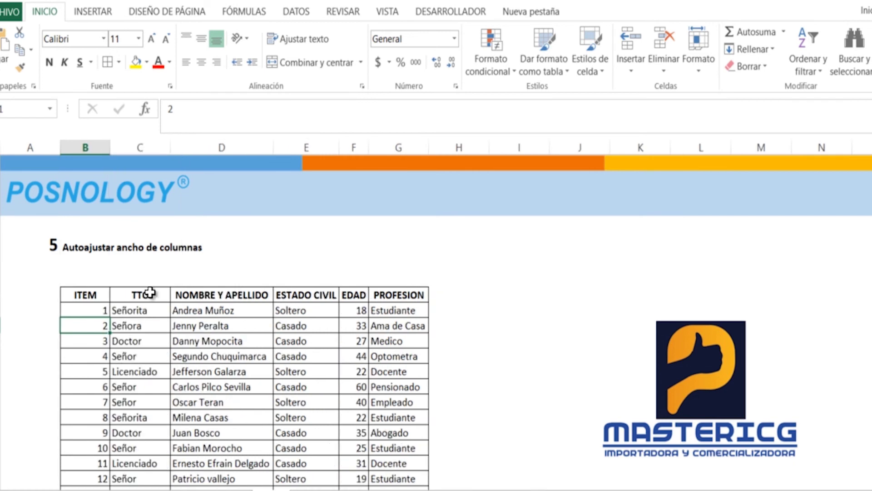
click(211, 325)
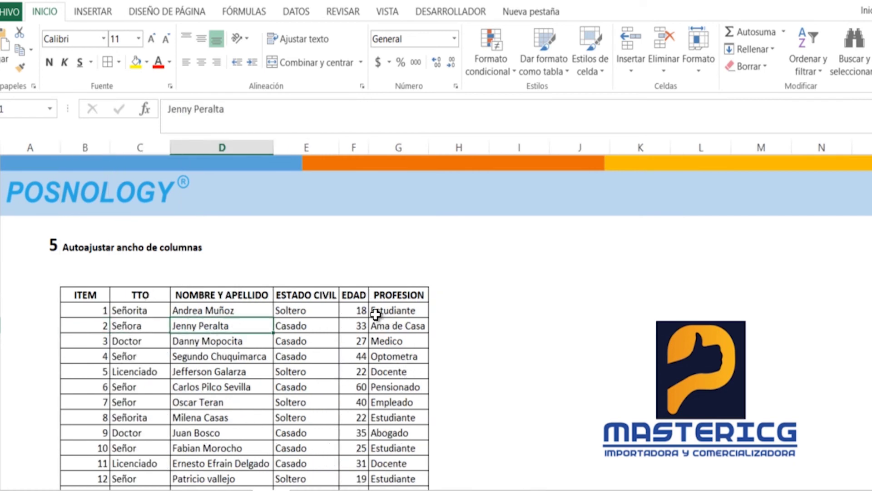
Step: On exercise sheet 6, enter the current date 13/03/2018 and current time 12:01 p. m. as the AVENTURA SPORT call date and time
click(309, 490)
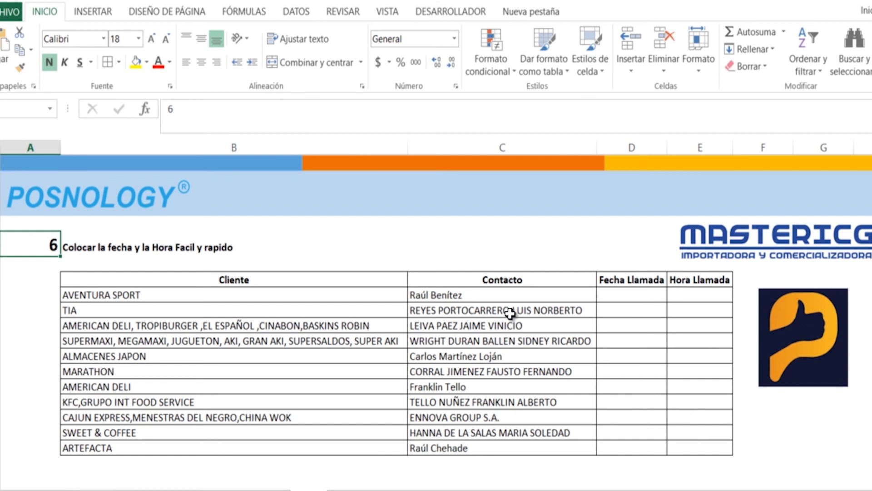
click(687, 299)
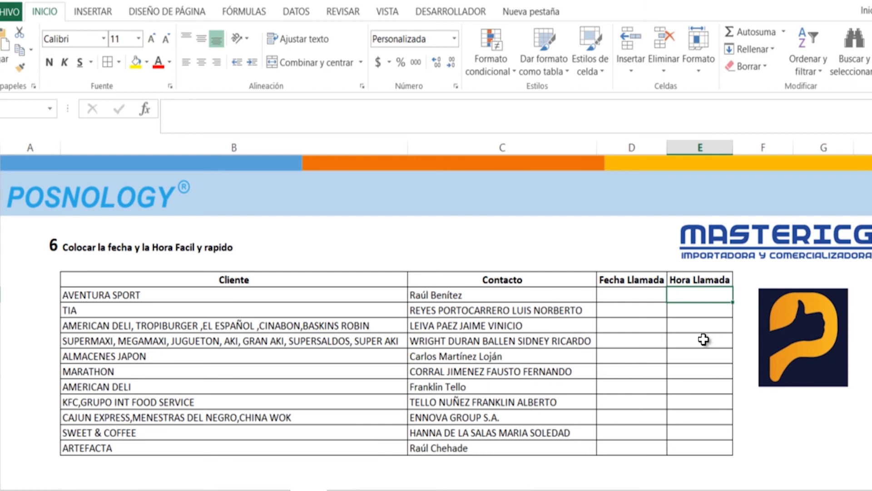
key(Left)
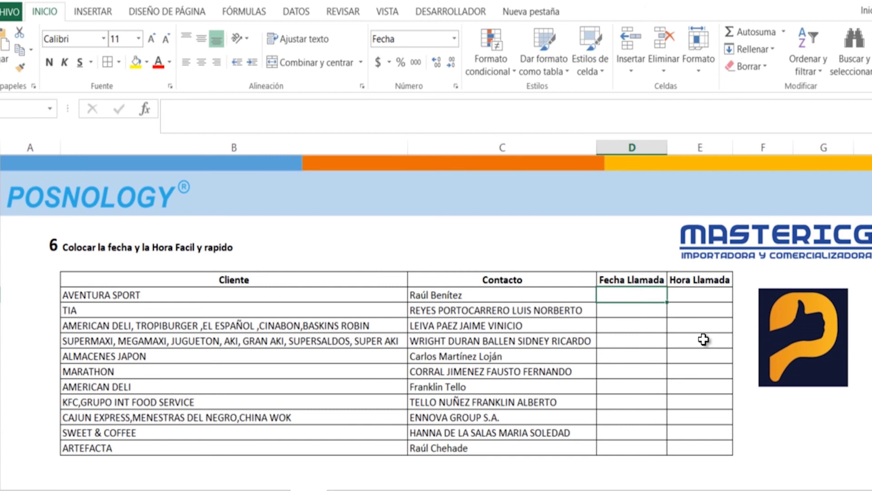
key(ctrl+semicolon)
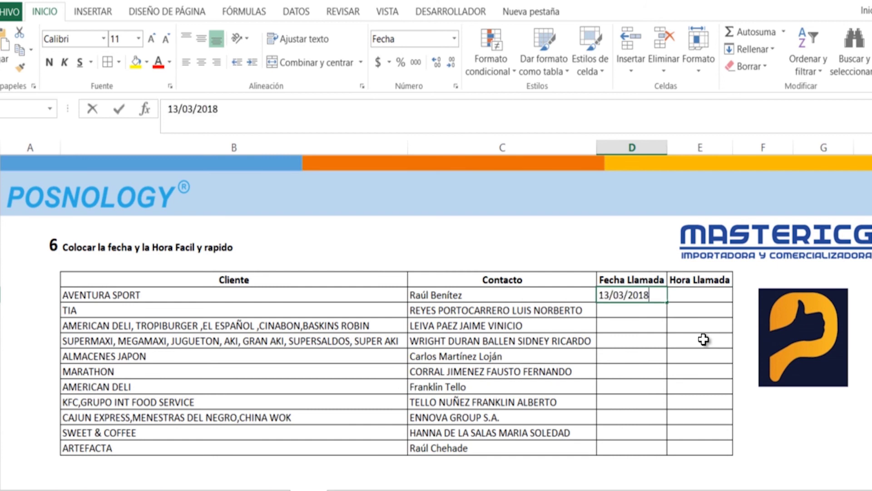
key(Tab)
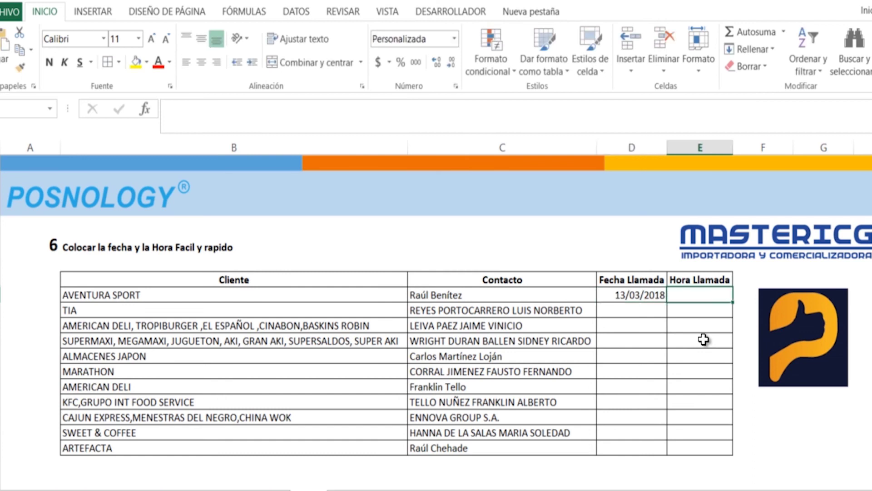
key(ctrl+shift+colon)
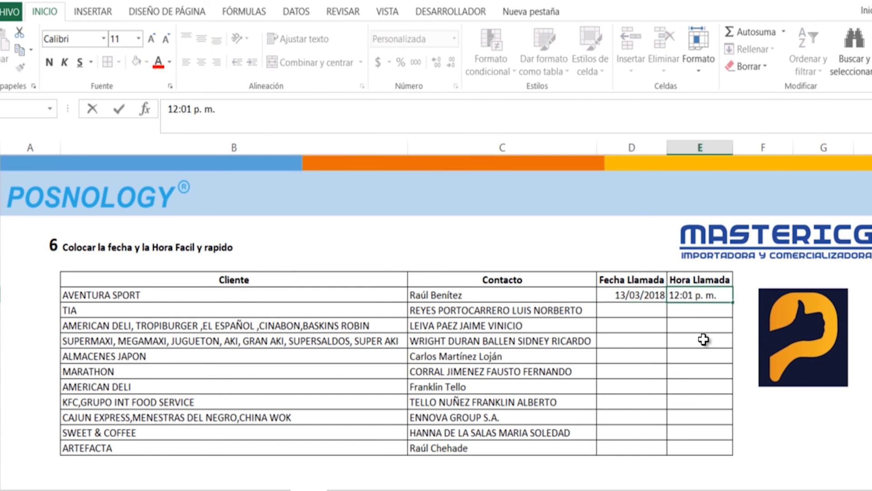
key(Return)
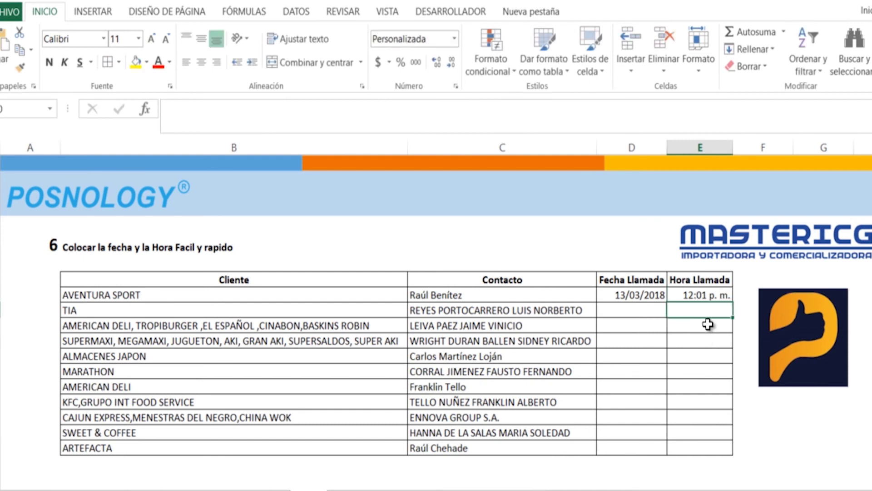
Step: Set the font color of the banner text 'Fecha: Control + , Hora: Control+Shift+:' to red
click(508, 193)
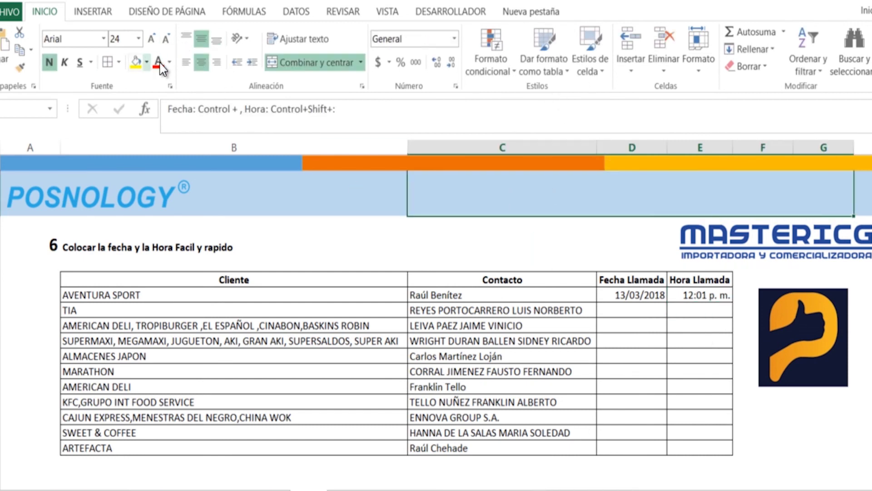
click(157, 62)
click(553, 400)
Step: Enter the current date 13/03/2018 under Fecha Llamada for the three client rows from TIA to SUPERMAXI
click(652, 295)
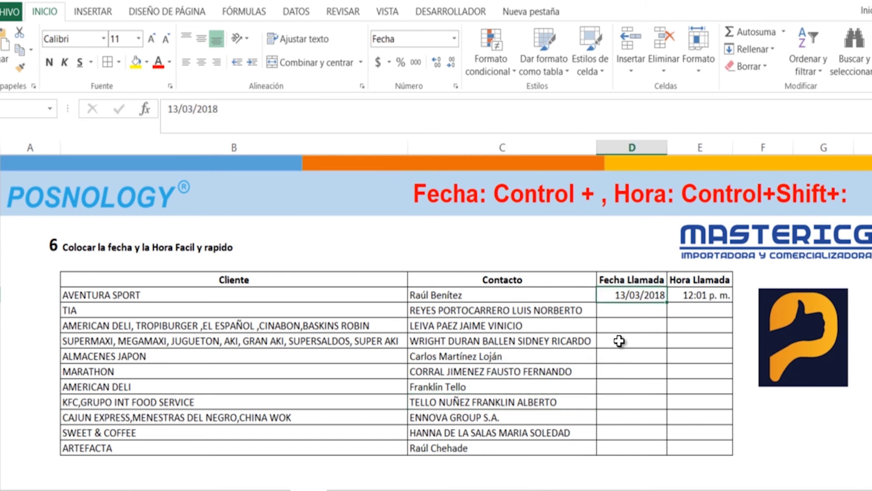
click(640, 314)
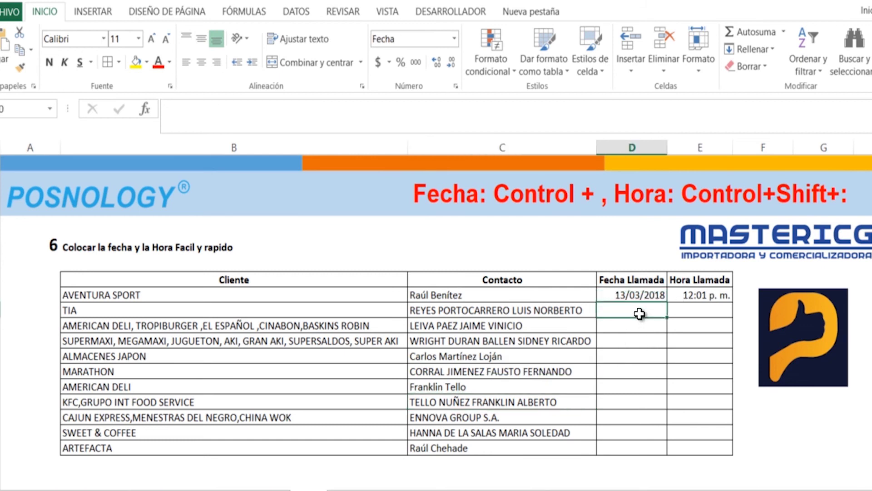
key(ctrl+comma)
key(Return)
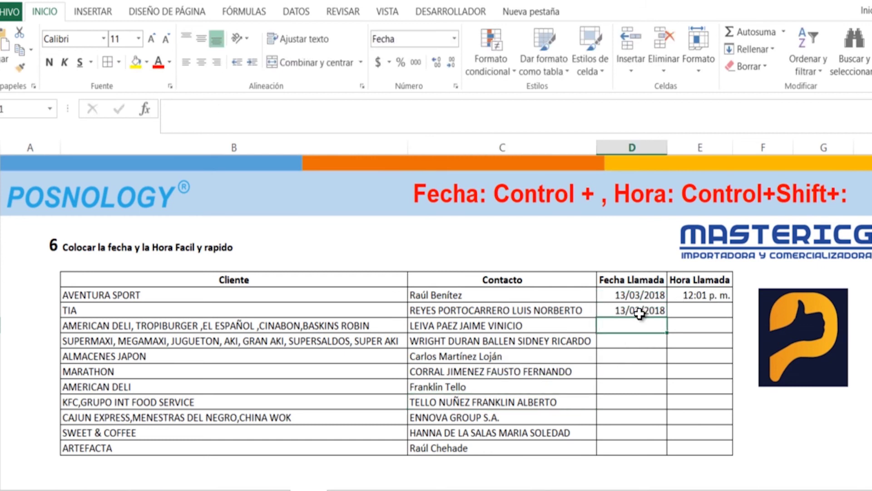
key(ctrl+comma)
key(Return)
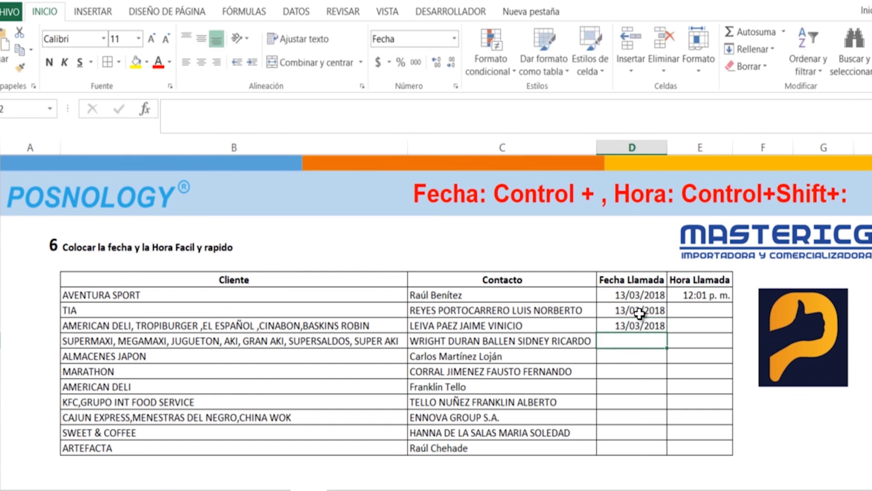
key(ctrl+comma)
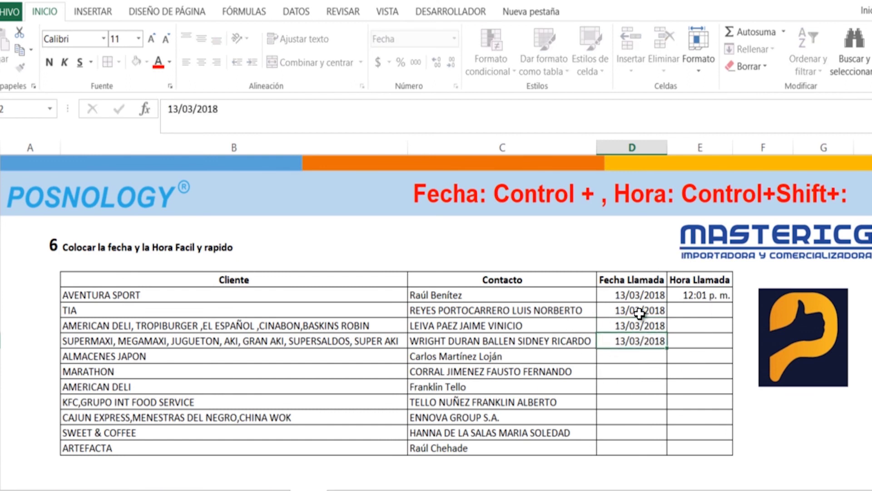
Step: Enter the current date 13/03/2018 under Fecha Llamada for the seven client rows from ALMACENES JAPON to ARTEFACTA
key(Return)
key(ctrl+comma)
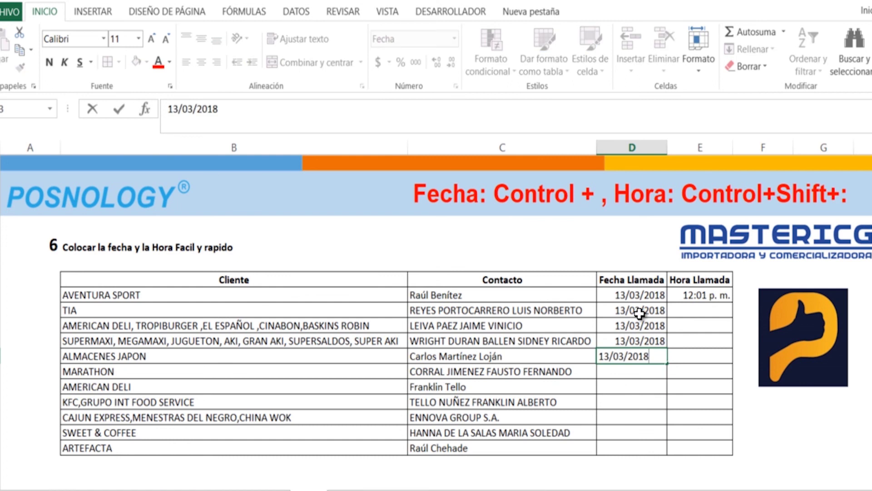
key(Return)
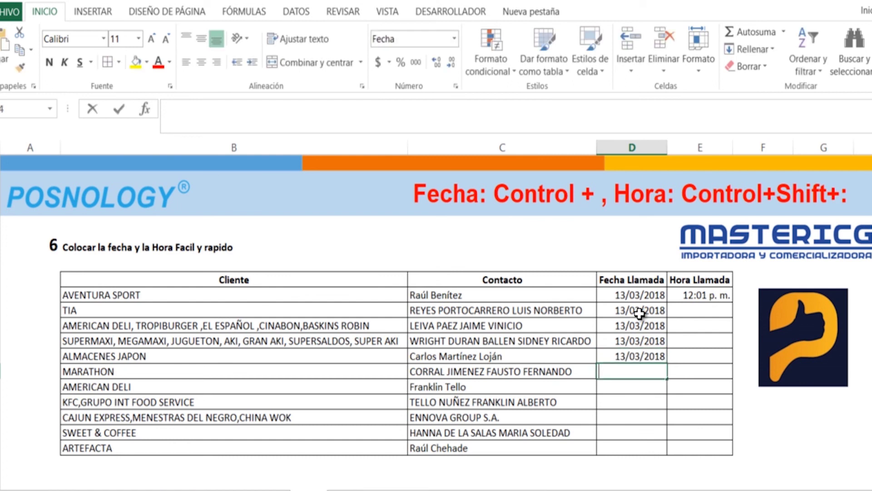
key(ctrl+comma)
key(Return)
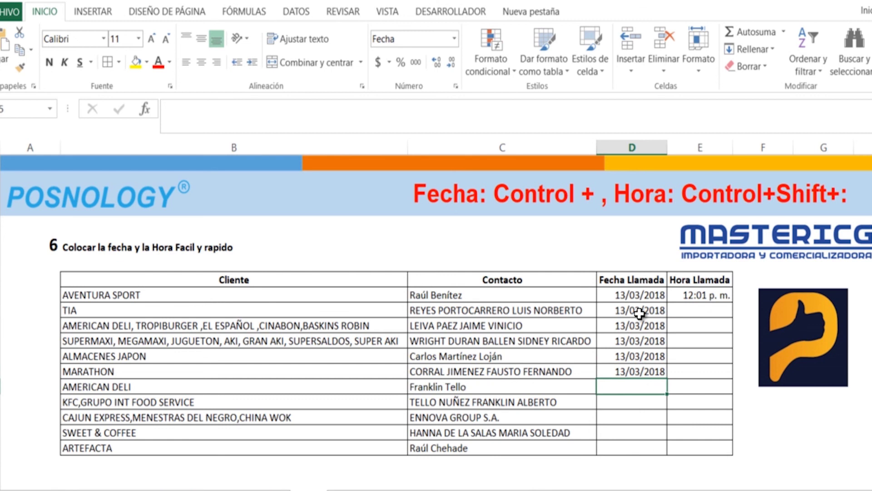
key(ctrl+comma)
key(Return)
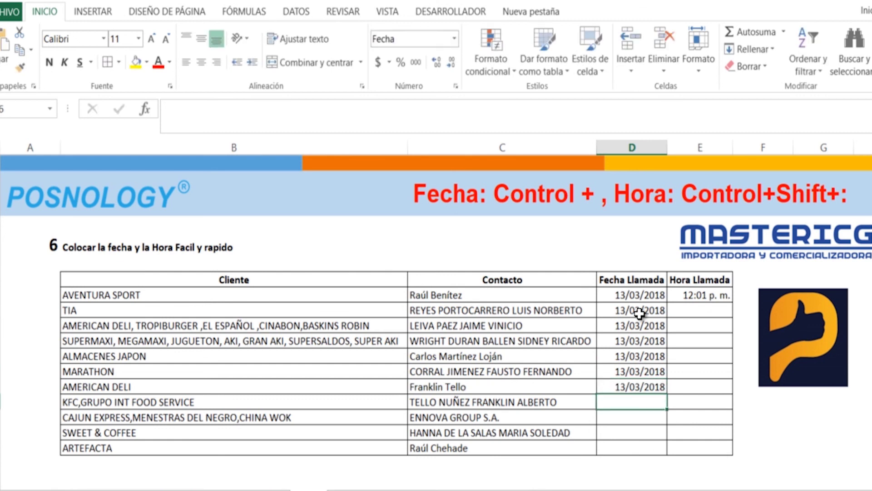
key(ctrl+comma)
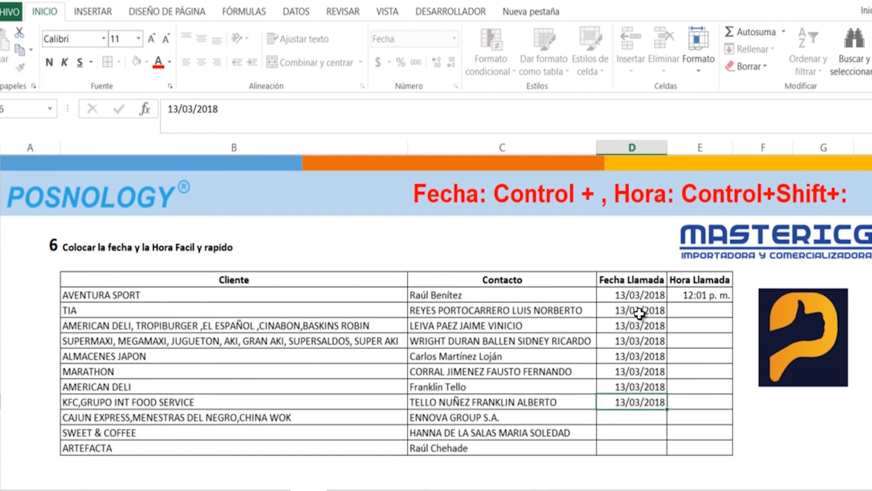
key(Return)
key(ctrl+comma)
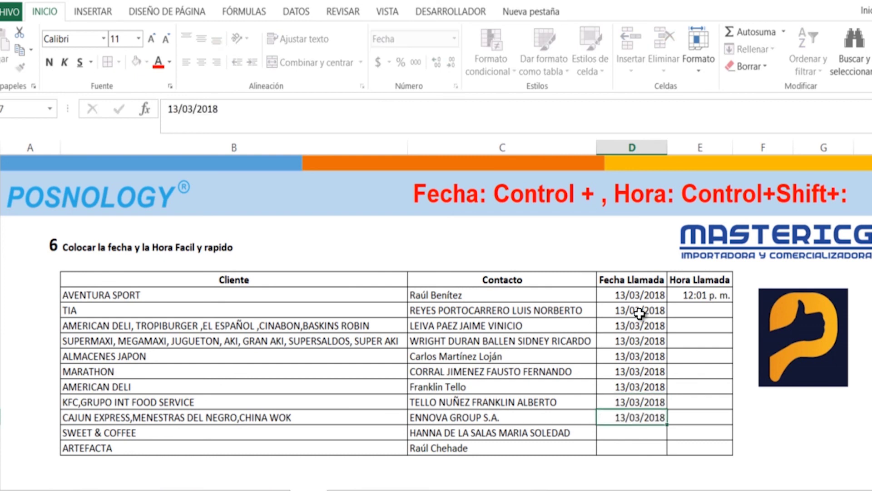
key(Return)
key(ctrl+comma)
key(Return)
key(ctrl+comma)
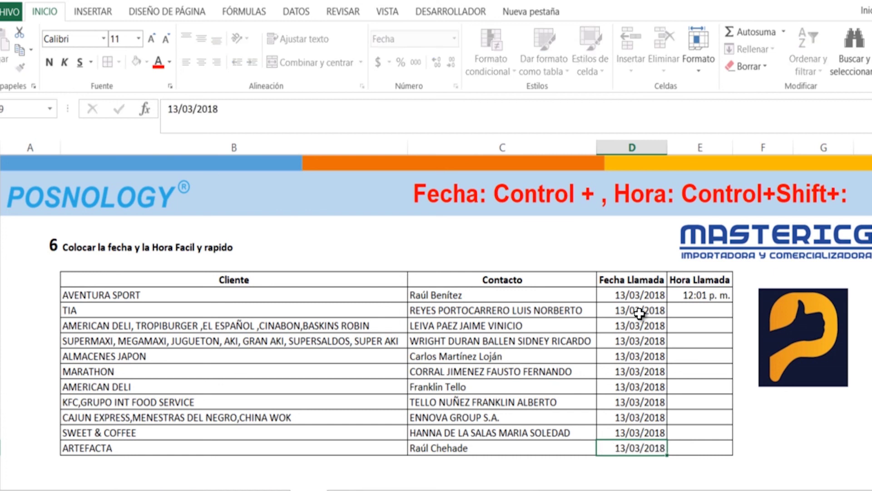
key(Return)
Step: Enter the current time 12:02 p. m. under Hora Llamada for the client TIA
key(Right)
key(Up)
key(Up)
key(Up)
key(Up)
key(Up)
key(Left)
key(Up)
key(Up)
key(Up)
key(Right)
key(Up)
key(Up)
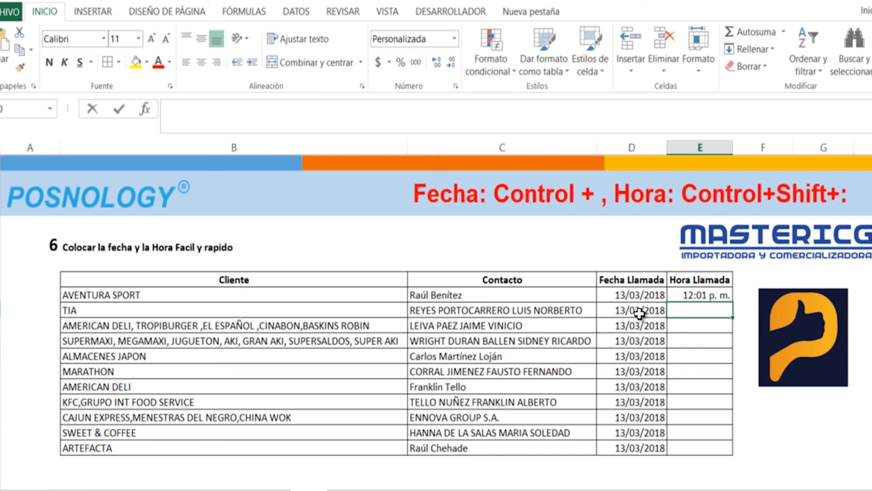
key(ctrl+shift+colon)
key(Return)
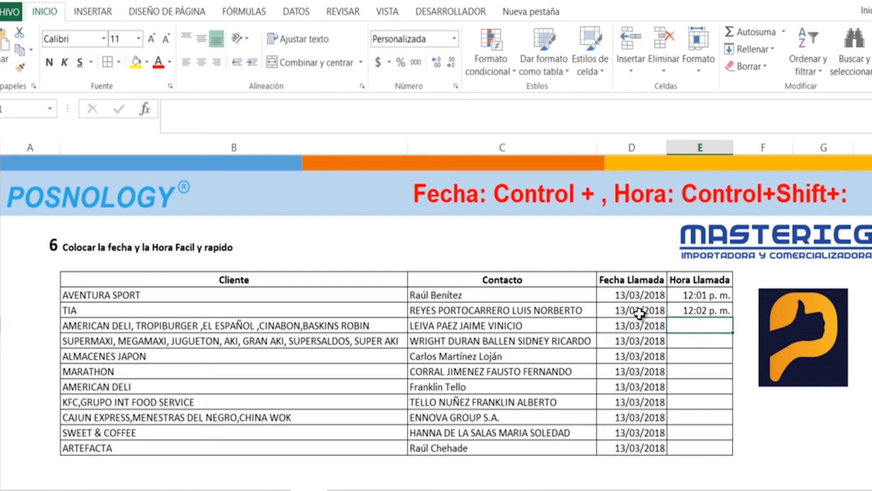
Step: Enter the current time 12:02 p. m. under Hora Llamada for the four client rows from AMERICAN DELI, TROPIBURGER to MARATHON
key(ctrl+shift+colon)
key(Return)
key(ctrl+shift+colon)
key(Return)
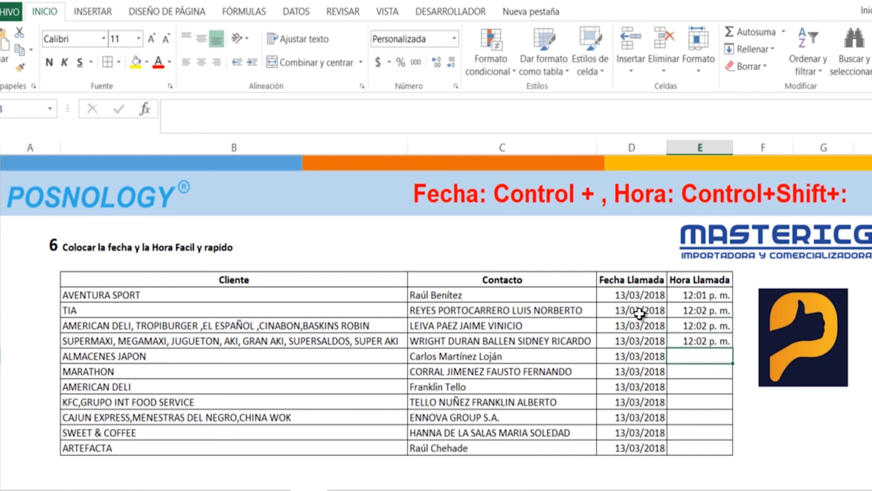
key(ctrl+shift+colon)
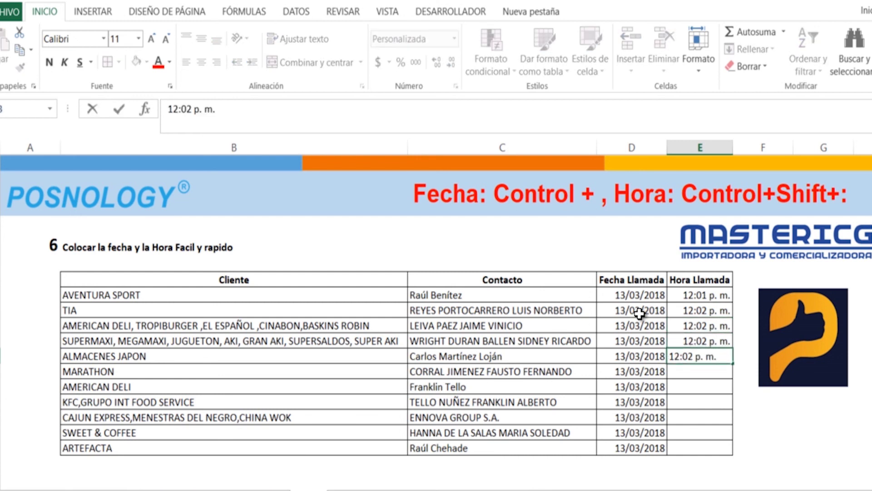
key(Return)
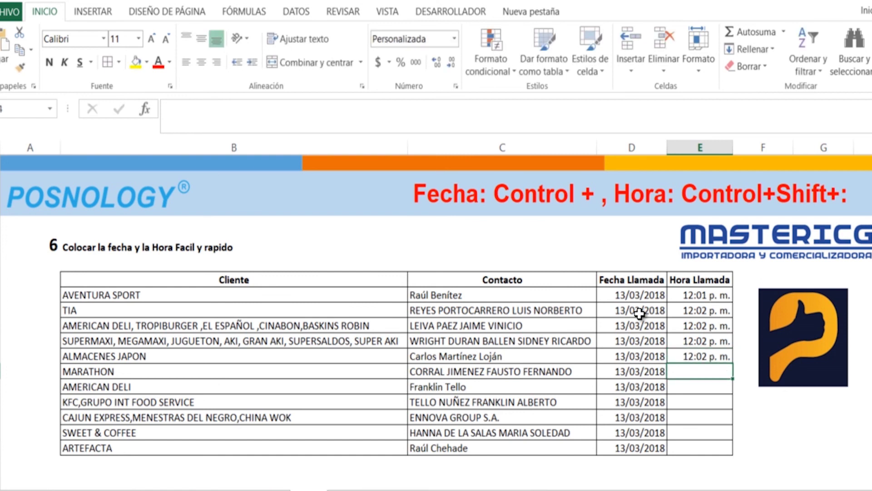
key(ctrl+shift+colon)
key(Return)
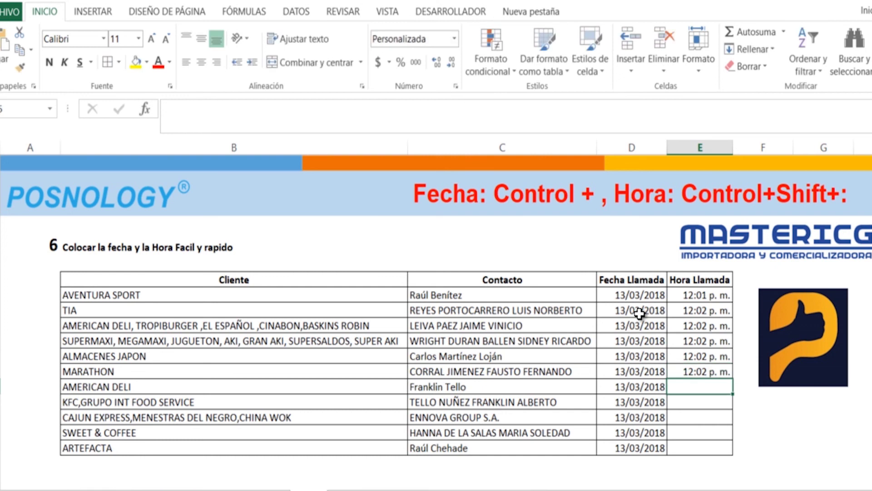